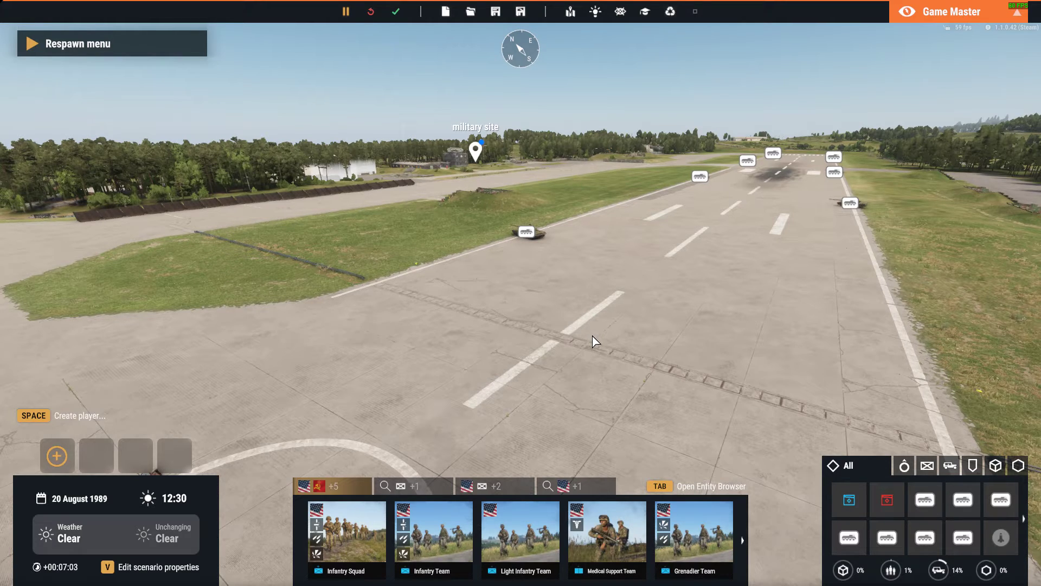
# - Survey the airfield runway up to the parked tank and examine the gamepad radial menu, including its Cast lightning option
pyautogui.press('w')
pyautogui.press('q')
pyautogui.moveTo(593, 341); pyautogui.dragTo(336, 356)
pyautogui.press('s')
pyautogui.press('d')
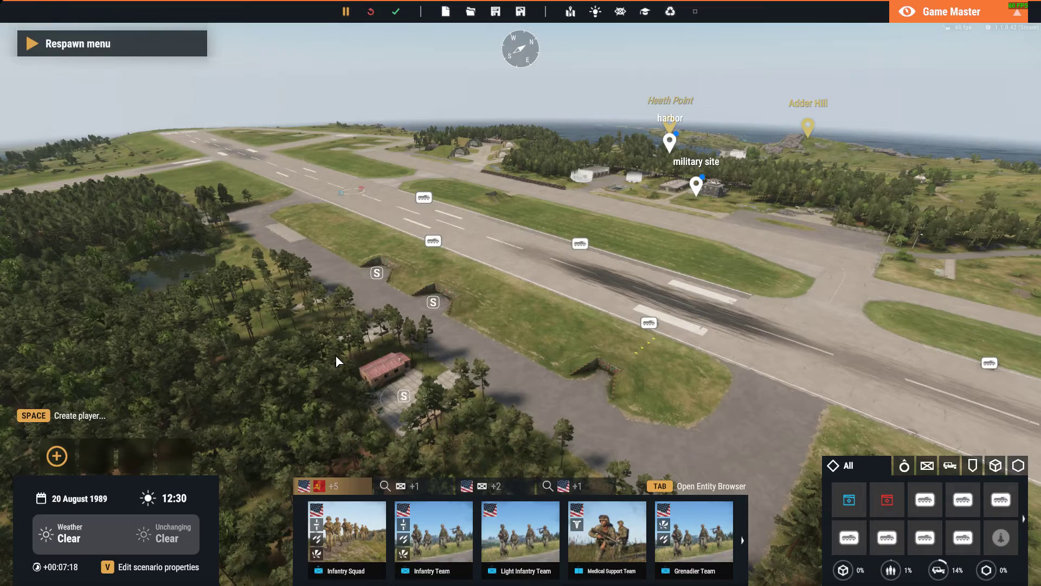
pyautogui.press('w')
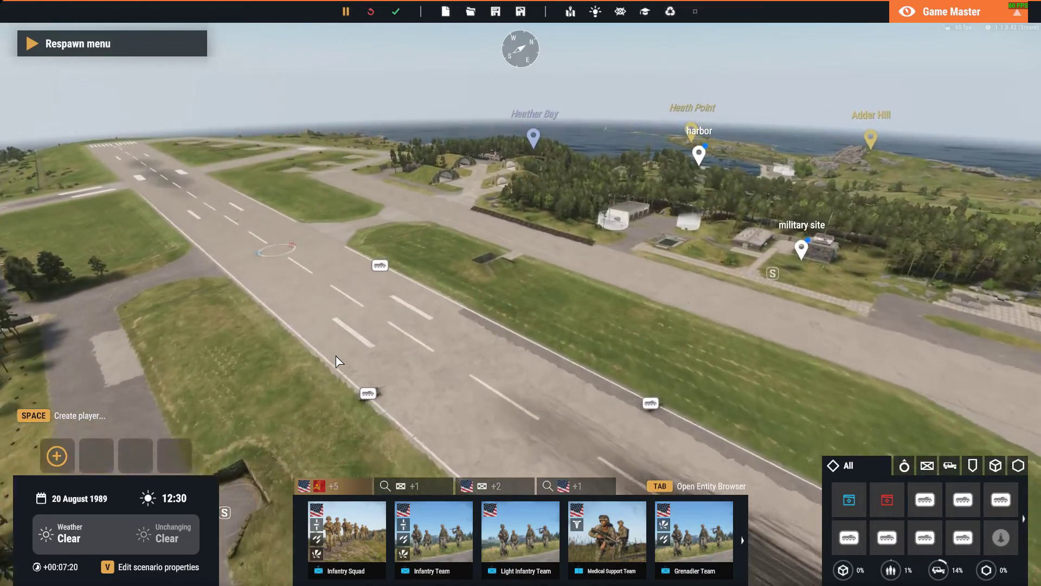
pyautogui.scroll(-5, 336, 362)
pyautogui.press('w')
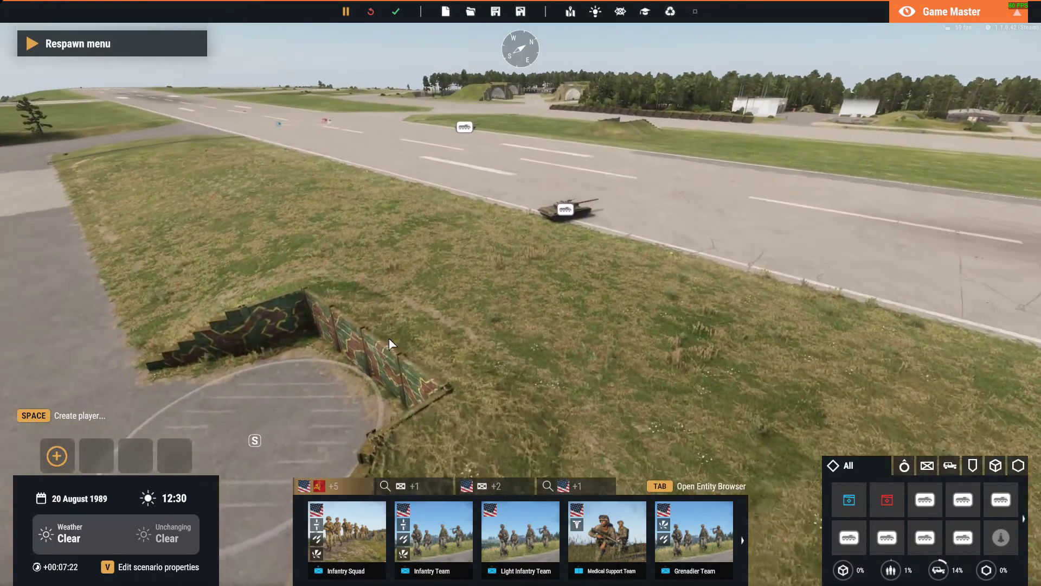
pyautogui.press('w')
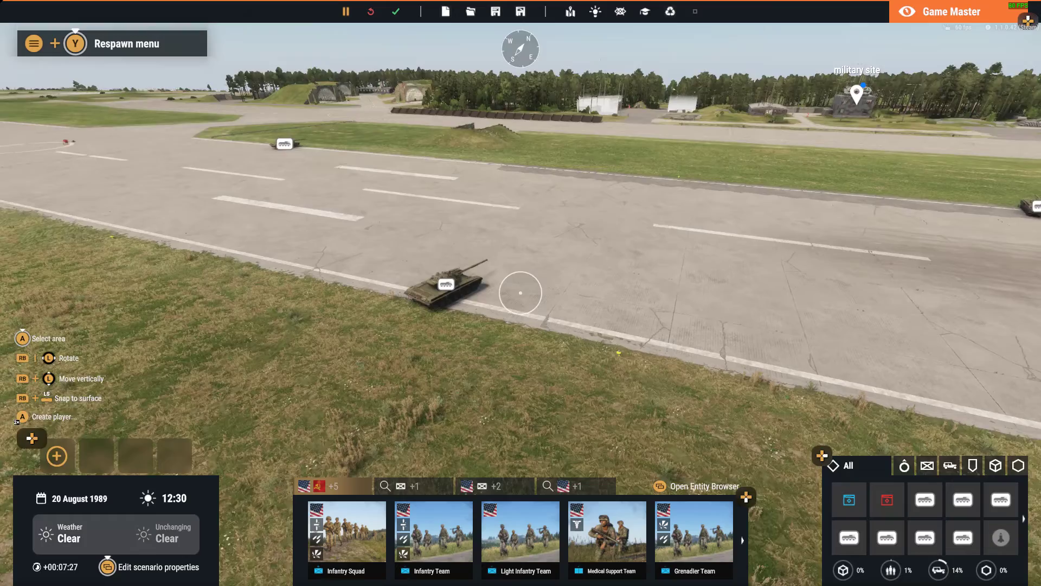
pyautogui.moveTo(520, 293)
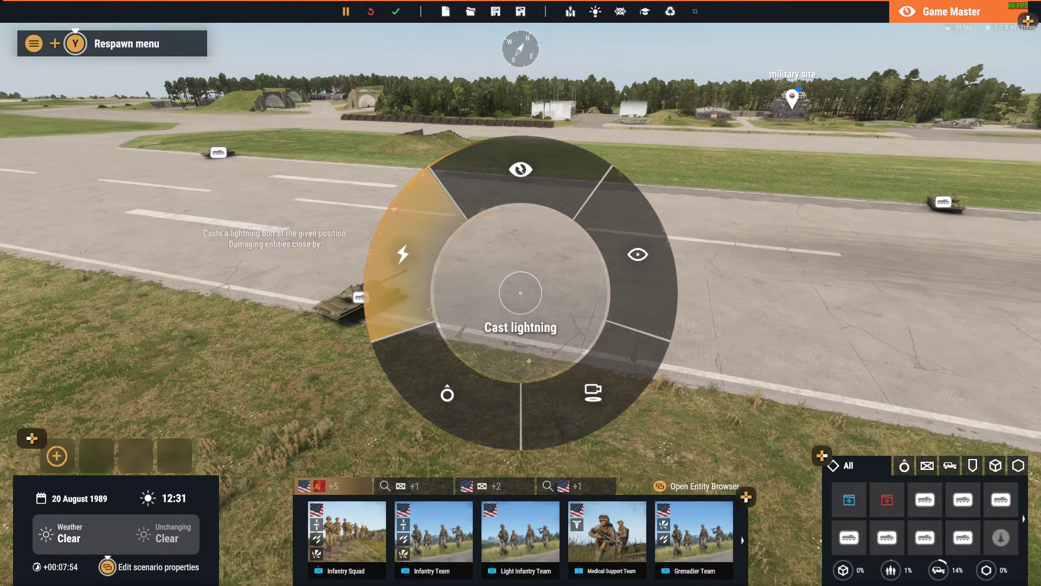
pyautogui.click(520, 293)
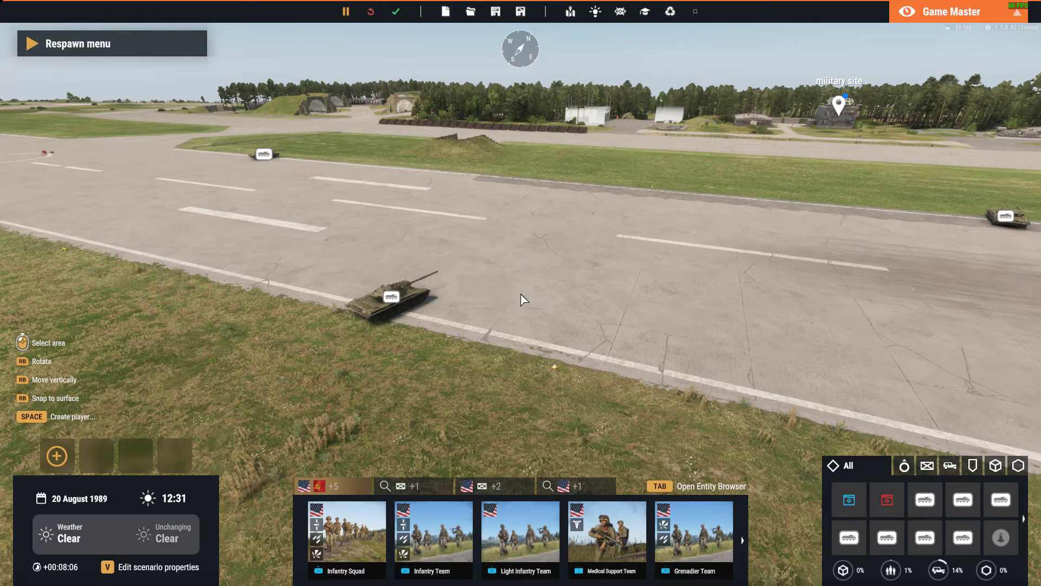
# - Switch to YouTube Studio in Chrome and open the details of the unlisted Arma Reforger Feedback Tracker video
pyautogui.hotkey('alt', 'Tab')
pyautogui.click(748, 14)
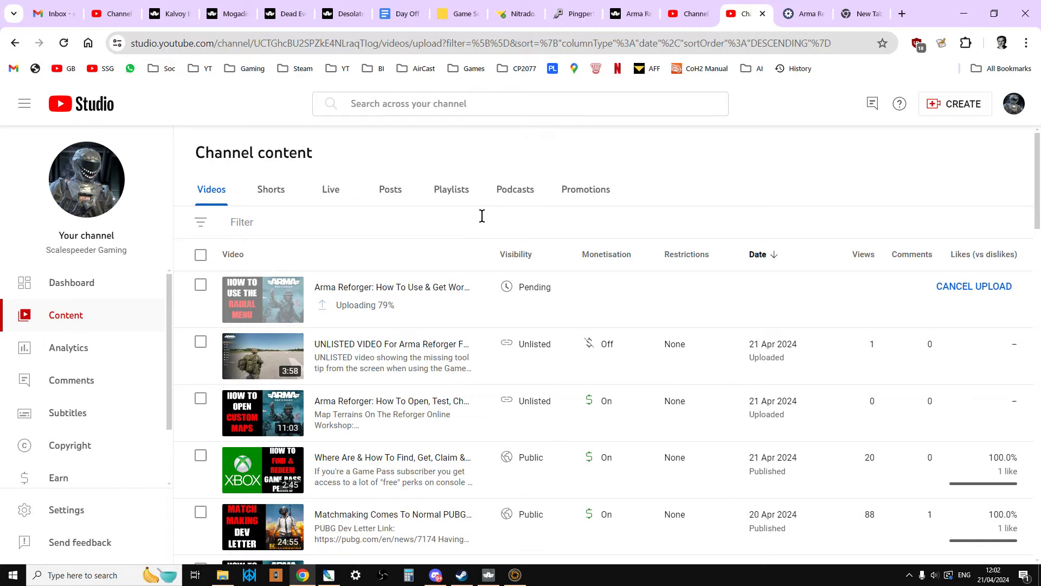
pyautogui.click(321, 368)
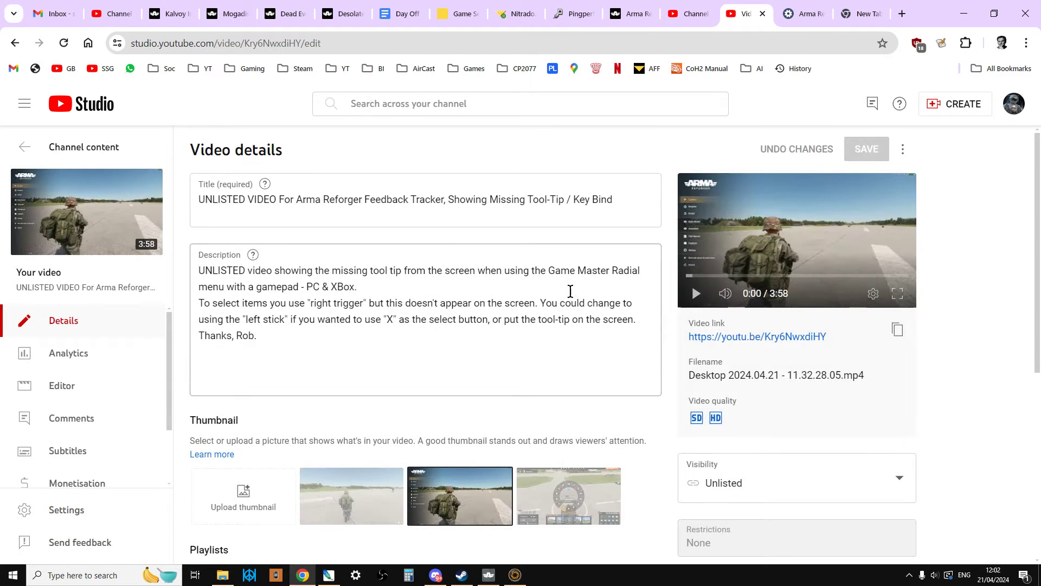
# - Switch to the Bohemia Feedback Tracker and open the Arma Reforger Xbox project from the home page's project list
pyautogui.click(800, 16)
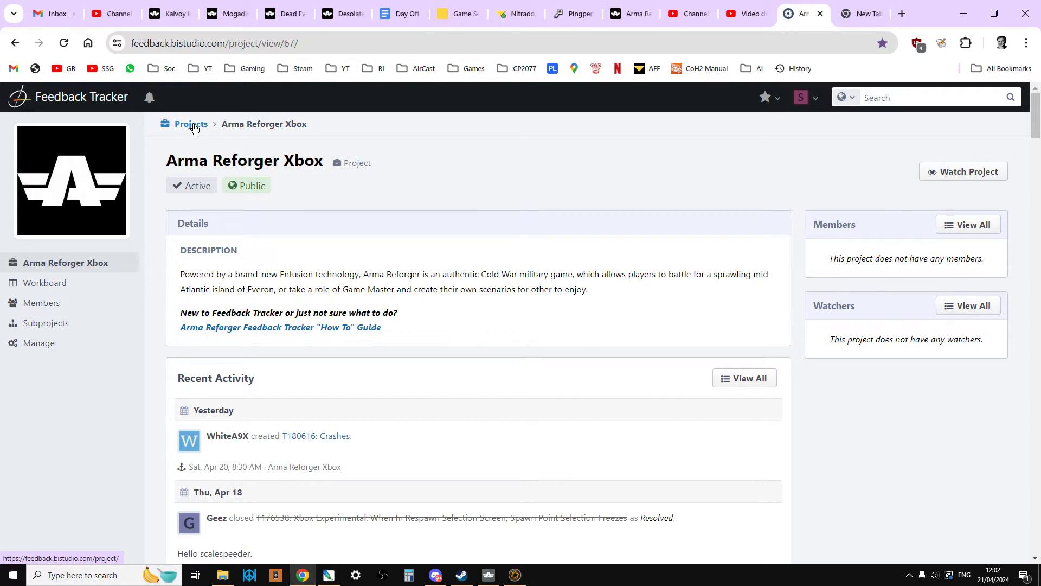
pyautogui.click(179, 126)
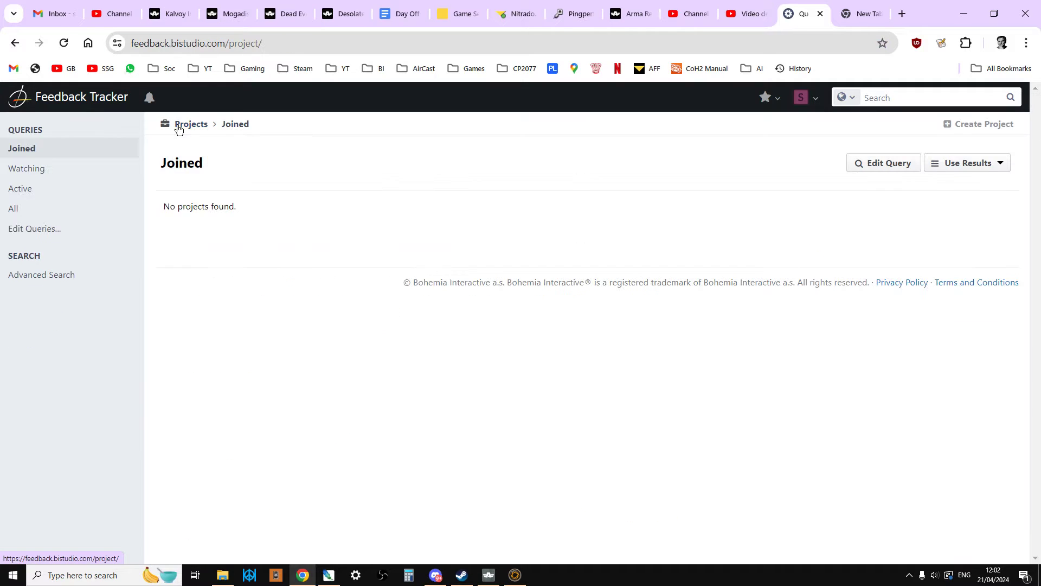
pyautogui.click(191, 126)
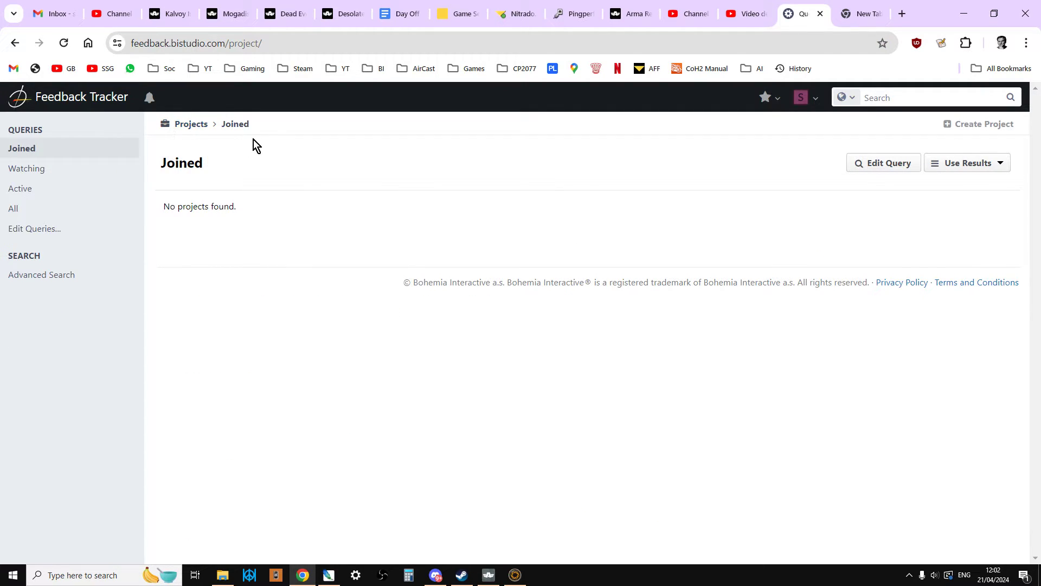
pyautogui.click(87, 97)
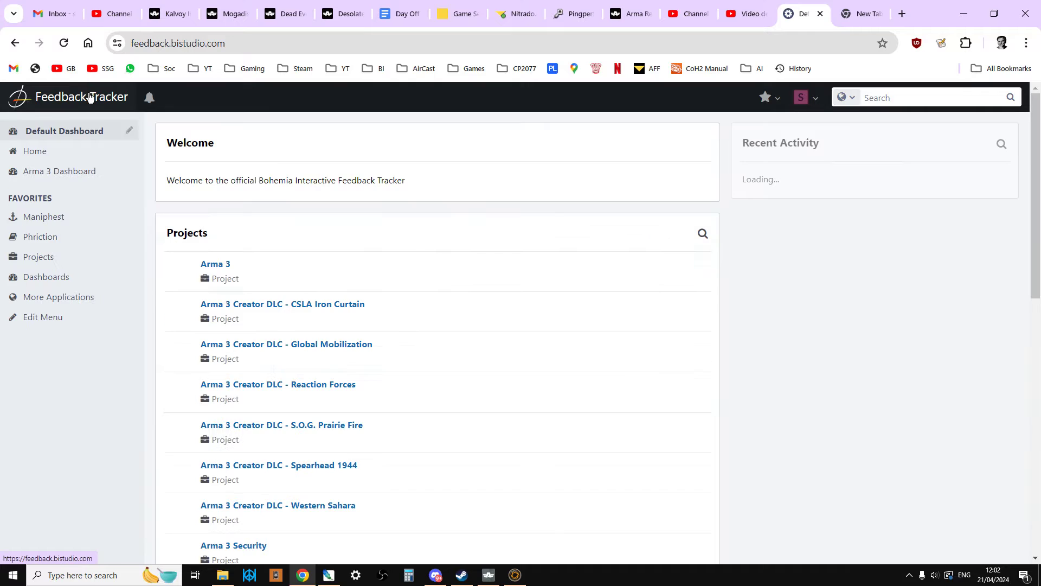
pyautogui.scroll(-7, 355, 220)
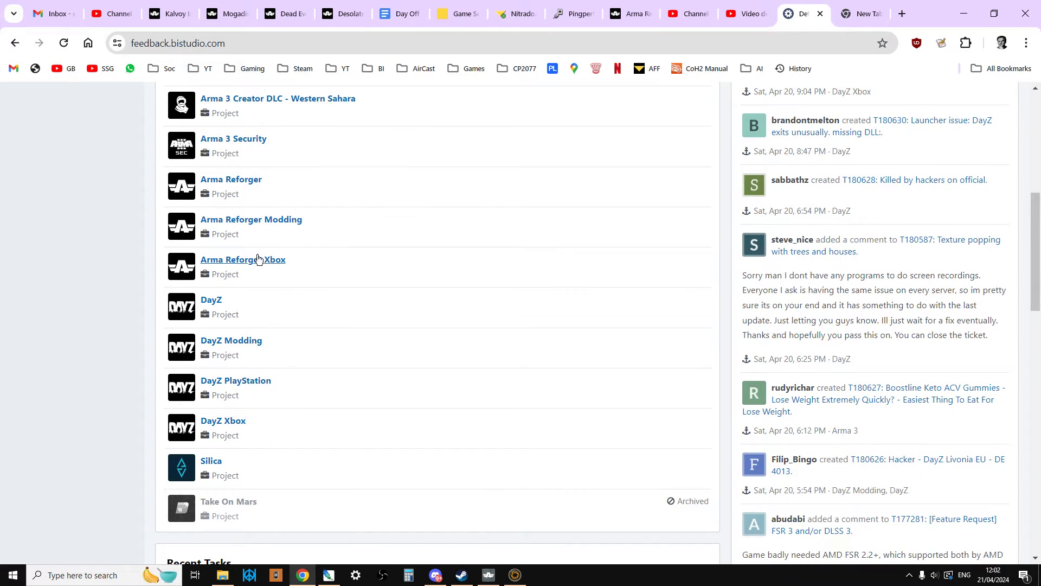
pyautogui.scroll(1, 253, 260)
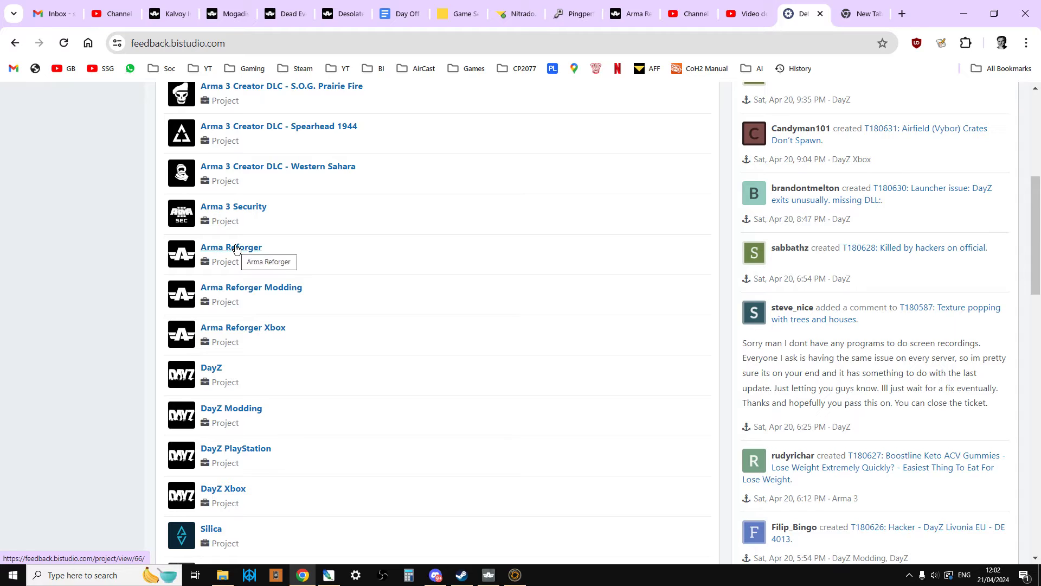
pyautogui.click(244, 327)
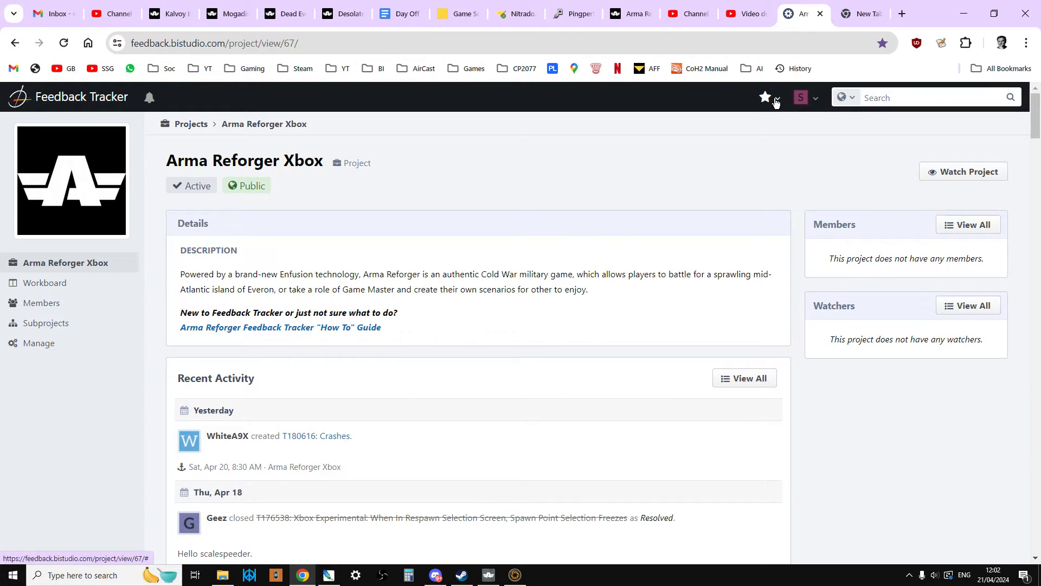
# - Start a new Arma Reforger Xbox bug report titled "Missing Screen Tool Tip Or Incorrect Key Binding When Using Gamepad Radial Menu"
pyautogui.click(776, 103)
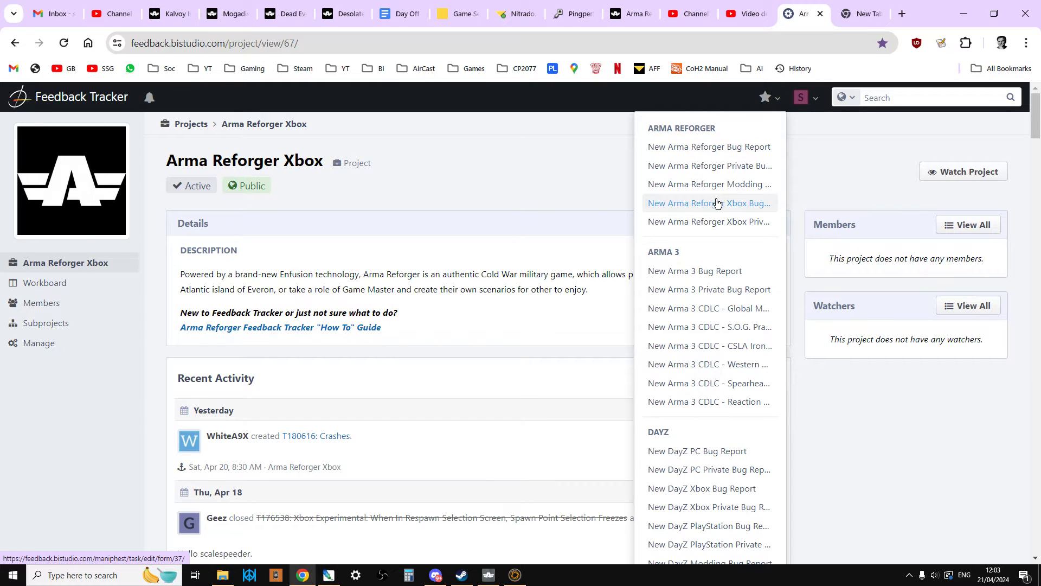
pyautogui.click(716, 204)
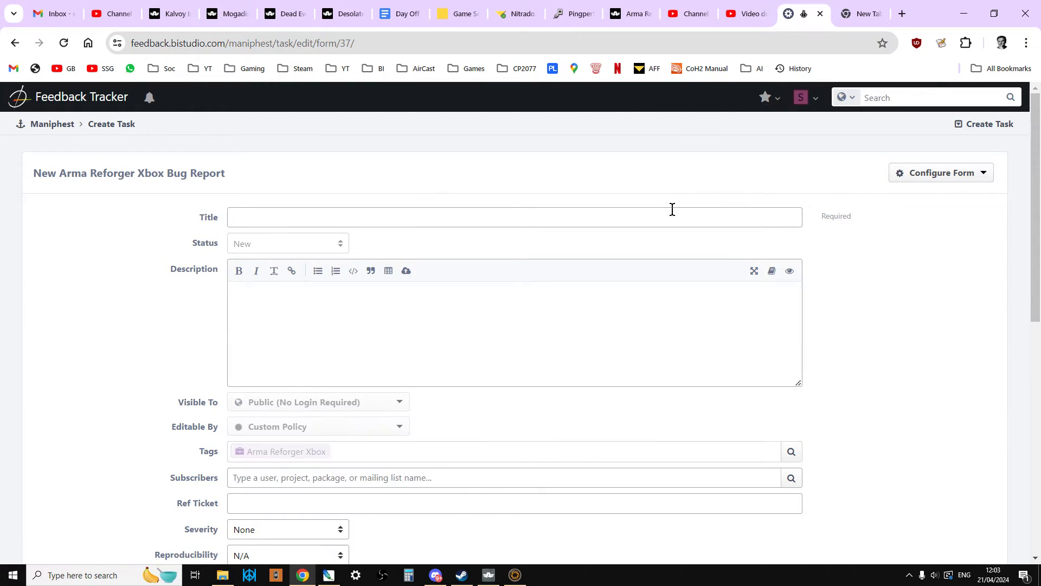
pyautogui.click(529, 218)
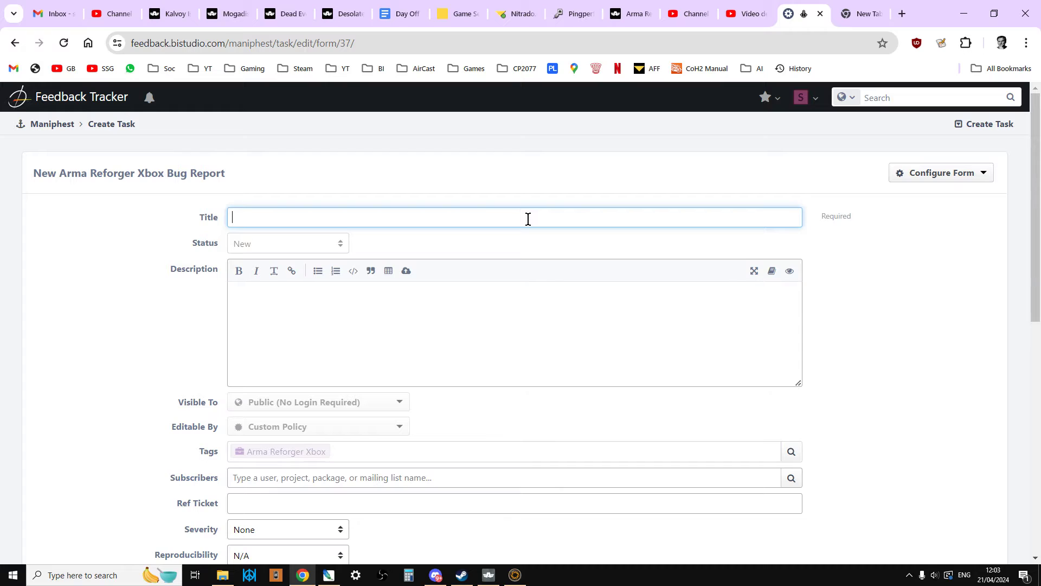
pyautogui.write('Missing Screen Tool Tip Or Incorrect')
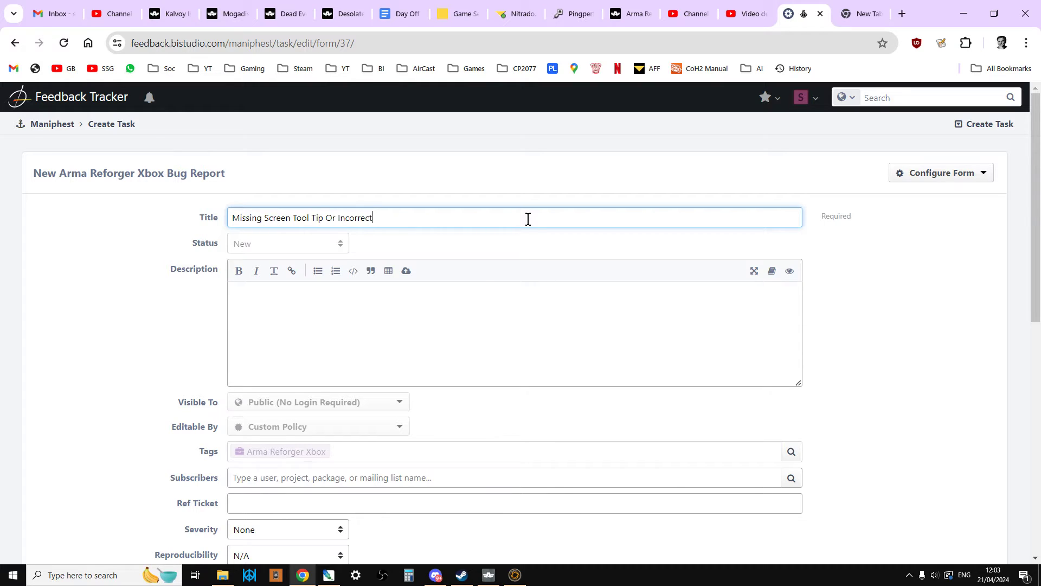
pyautogui.write(' Key Binding When Using Gamepad R')
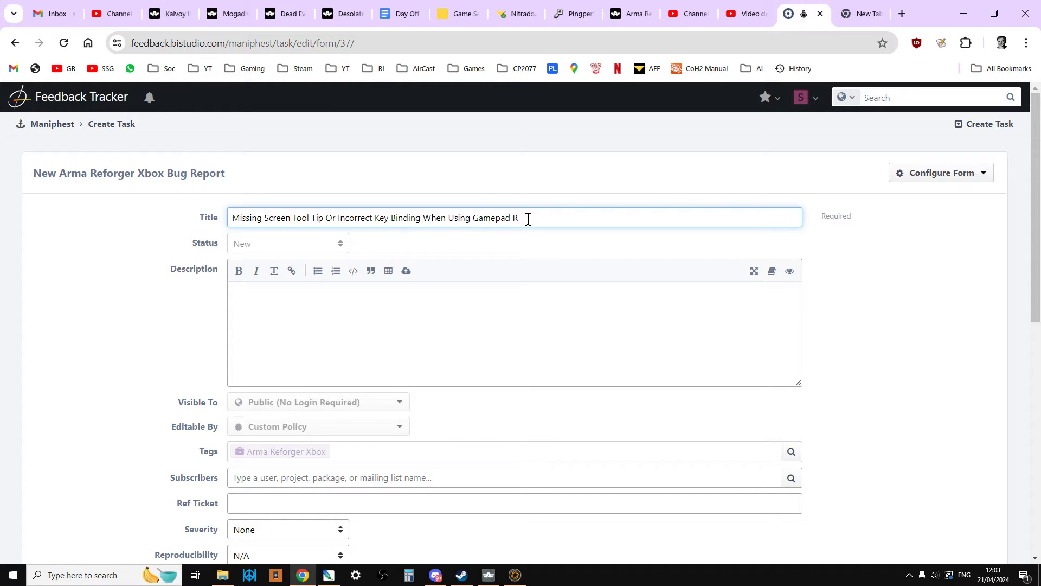
pyautogui.write('adial Menu')
# - Begin the description with "When you use the Radial Menu for gamepad in Gamemaster, you control which function is highlighted with your right-stick, but it's not"
pyautogui.click(404, 303)
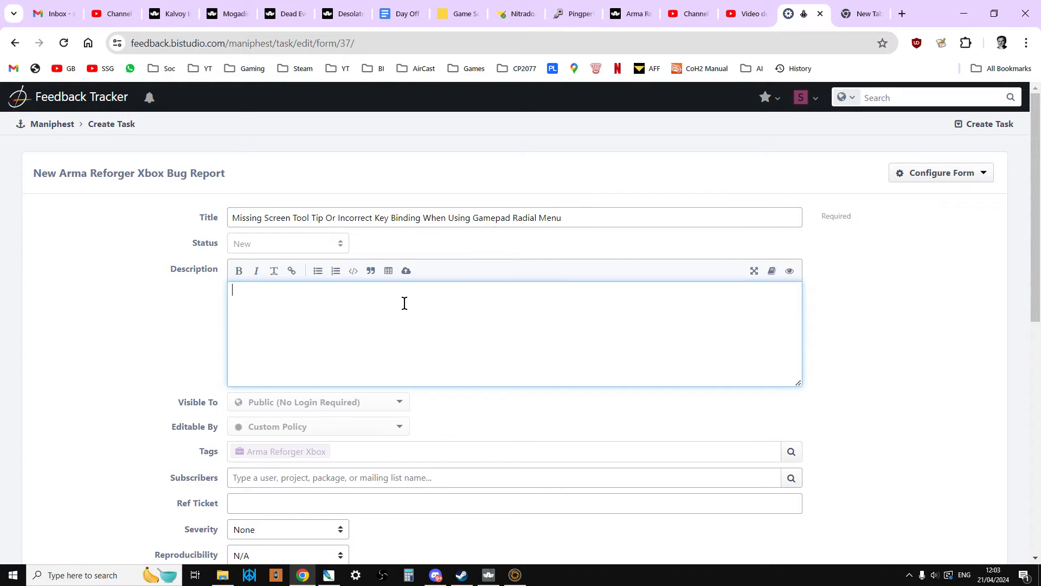
pyautogui.write('Whn')
pyautogui.write('n you use')
pyautogui.write(' the Radial')
pyautogui.write(' Menu ')
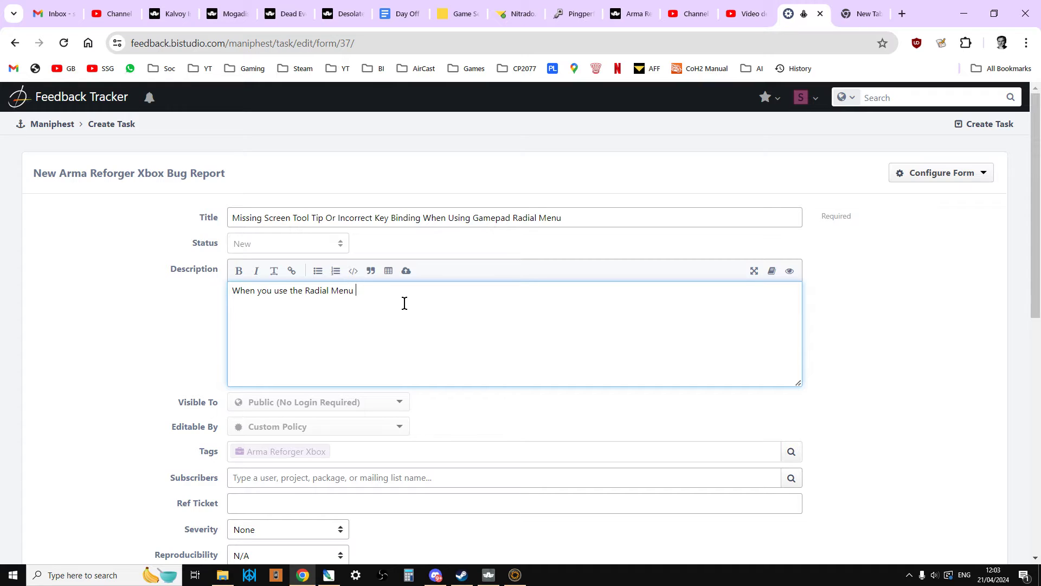
pyautogui.write('for gamepad in Gamep')
pyautogui.press('BackSpace')
pyautogui.write('master')
pyautogui.write(', you control ')
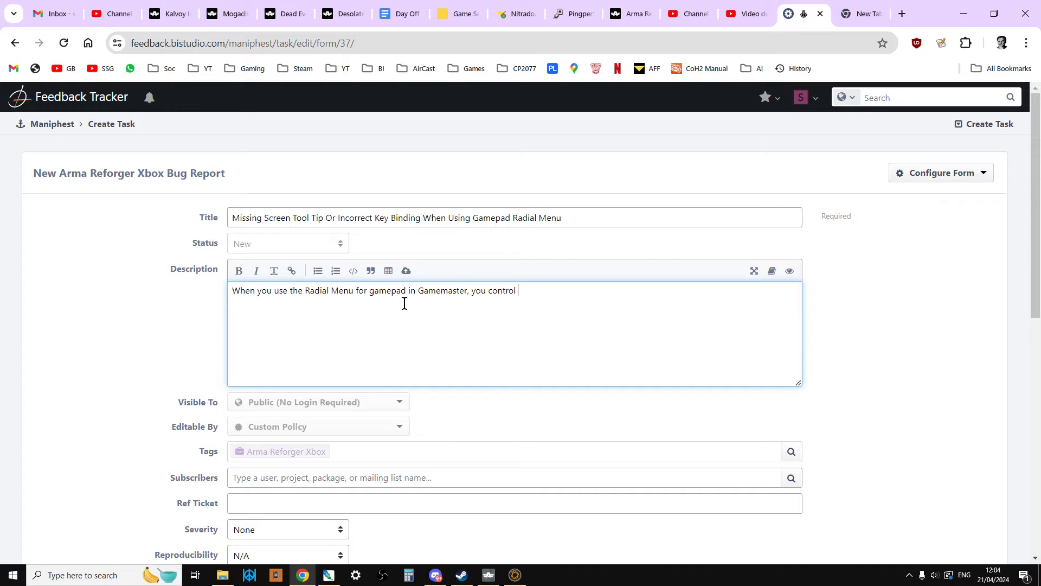
pyautogui.write('wh')
pyautogui.write('function is highlighted ')
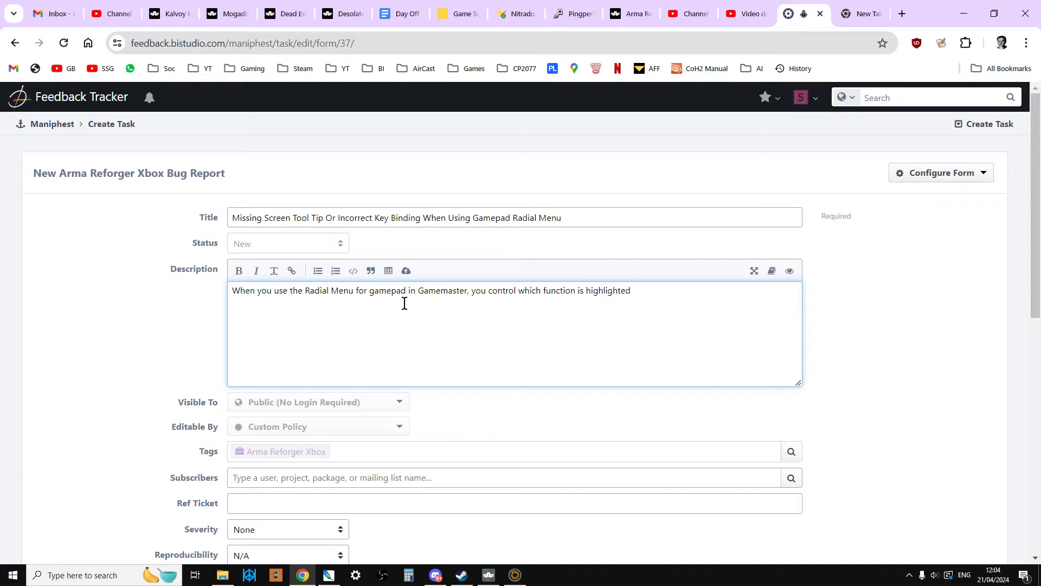
pyautogui.write("with your right-stick, but it's not ")
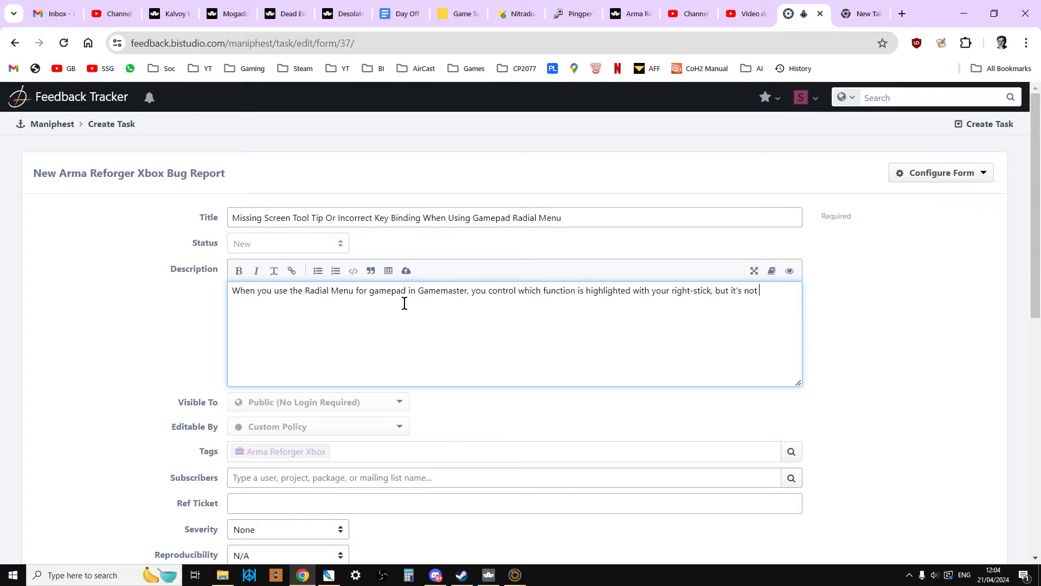
# - Continue the description with "stated on the screen that to select your function you press the right-trigger on"
pyautogui.write('ststed on the')
pyautogui.press('BackSpace')
pyautogui.press('BackSpace')
pyautogui.press('BackSpace')
pyautogui.press('BackSpace')
pyautogui.press('BackSpace')
pyautogui.press('BackSpace')
pyautogui.press('BackSpace')
pyautogui.press('BackSpace')
pyautogui.press('BackSpace')
pyautogui.press('BackSpace')
pyautogui.press('BackSpace')
pyautogui.write('atyed i')
pyautogui.press('BackSpace')
pyautogui.press('BackSpace')
pyautogui.press('BackSpace')
pyautogui.press('BackSpace')
pyautogui.press('BackSpace')
pyautogui.write('ed on the screen that to select ')
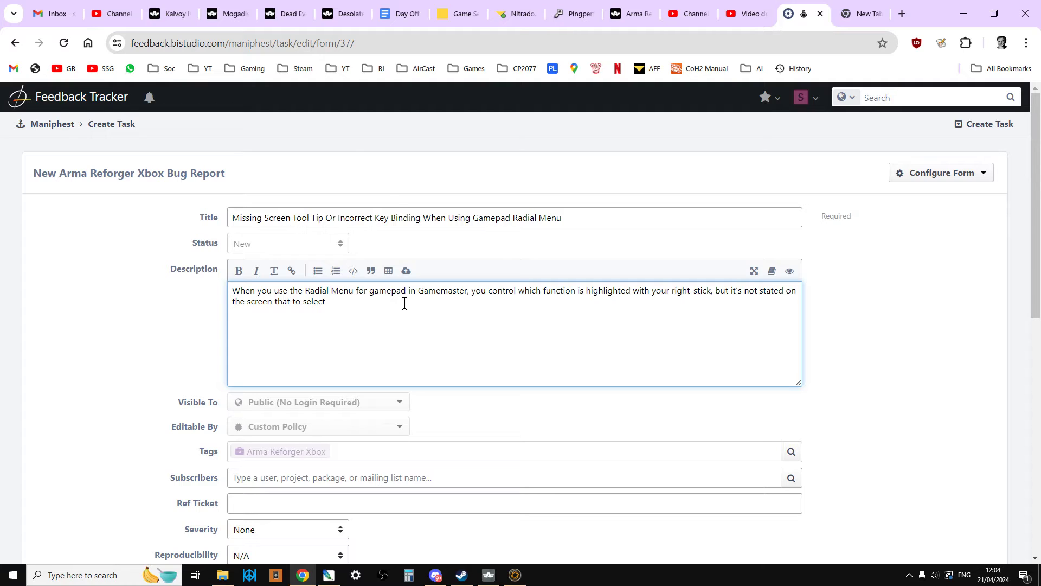
pyautogui.write('your function you press the right-trigger on y')
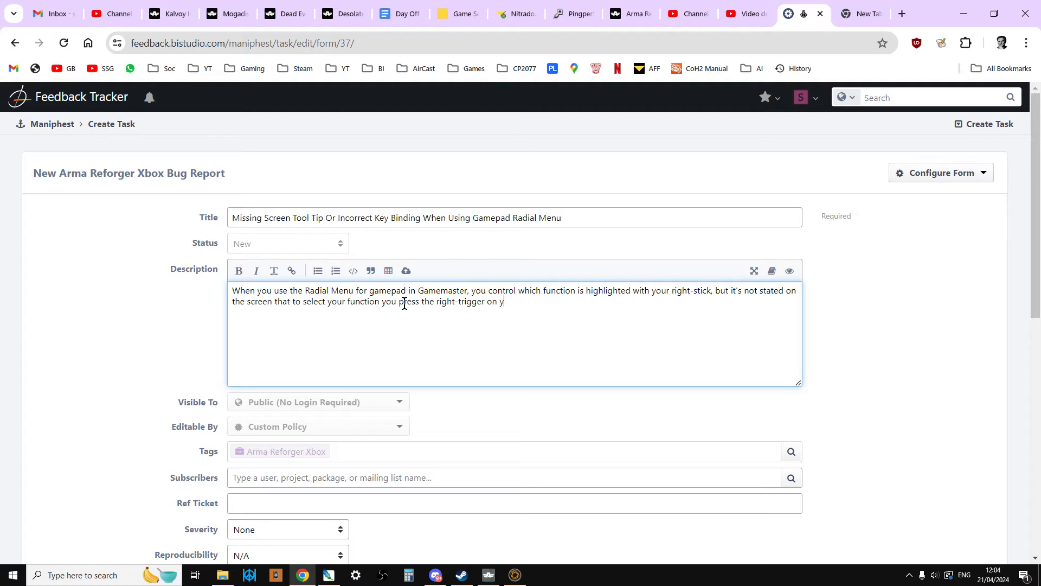
# - Continue the description: "your gamepad. I think this is the only time that right-trigger is used in this way, so this will cause confusion to gamepad players."
pyautogui.write('our gamepad. I think this is the only tim')
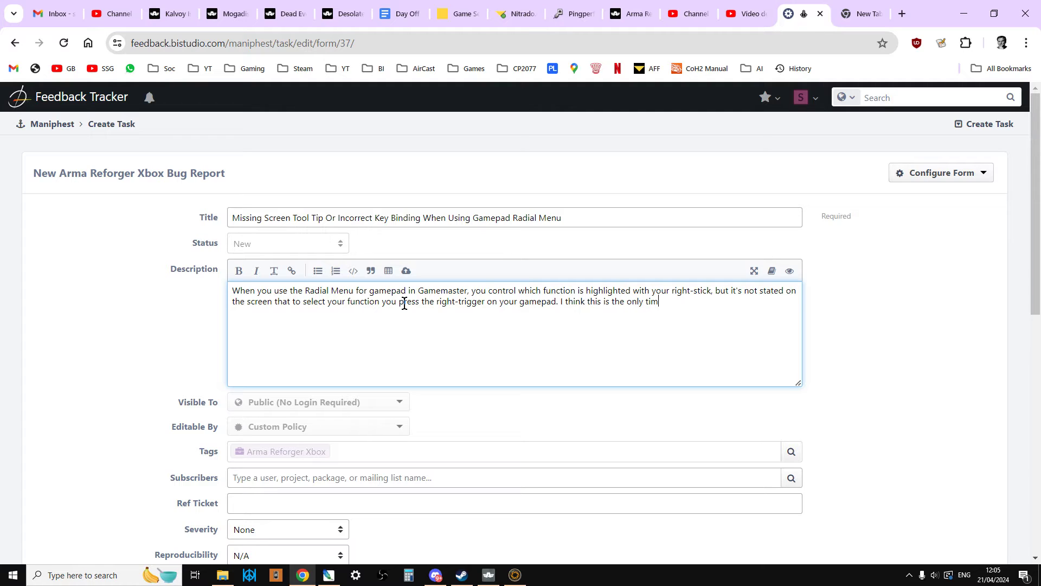
pyautogui.write('e that right-trigger is used in this way, ')
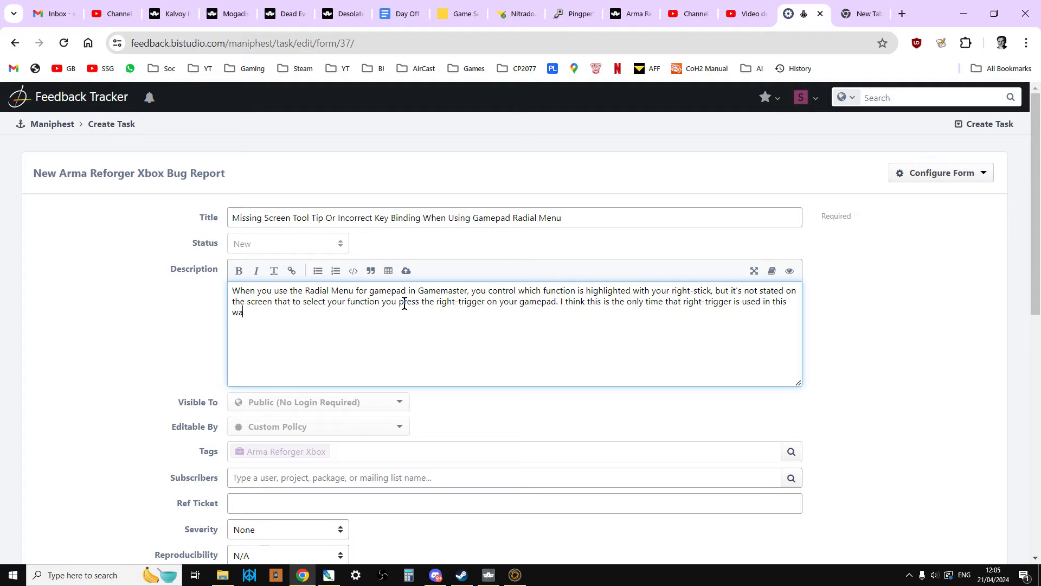
pyautogui.write('so this will cause confusion to gamepad')
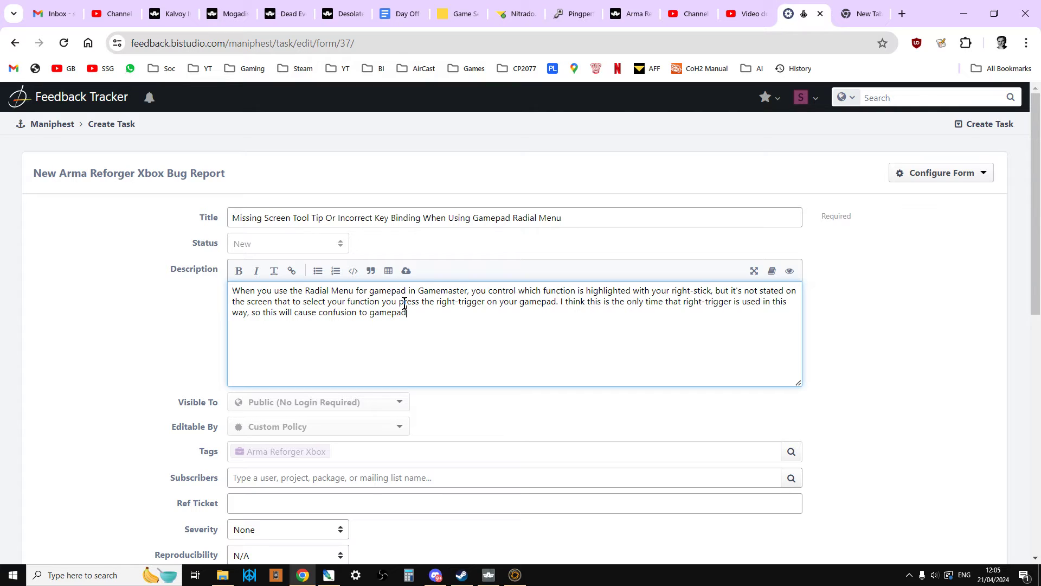
pyautogui.write(' players. ')
# - Add a new description line reading "I've tested this on Xbox & PC Game Master Mode."
pyautogui.write("I've test")
pyautogui.write('ed this on ')
pyautogui.write('Xb')
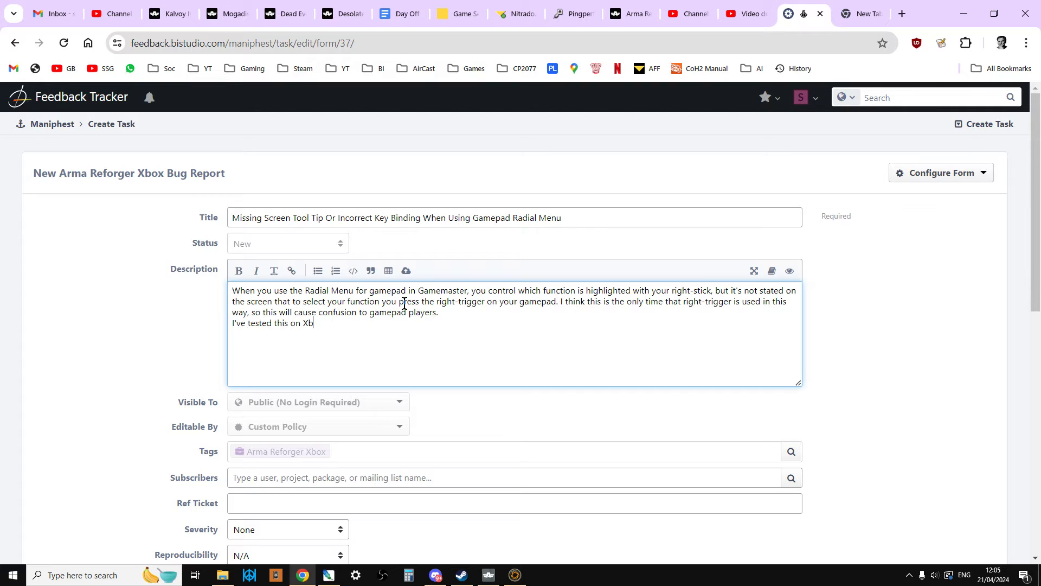
pyautogui.write('ox & PC Game')
pyautogui.press('BackSpace')
pyautogui.press('BackSpace')
pyautogui.press('BackSpace')
pyautogui.write('ame Master Mode. ')
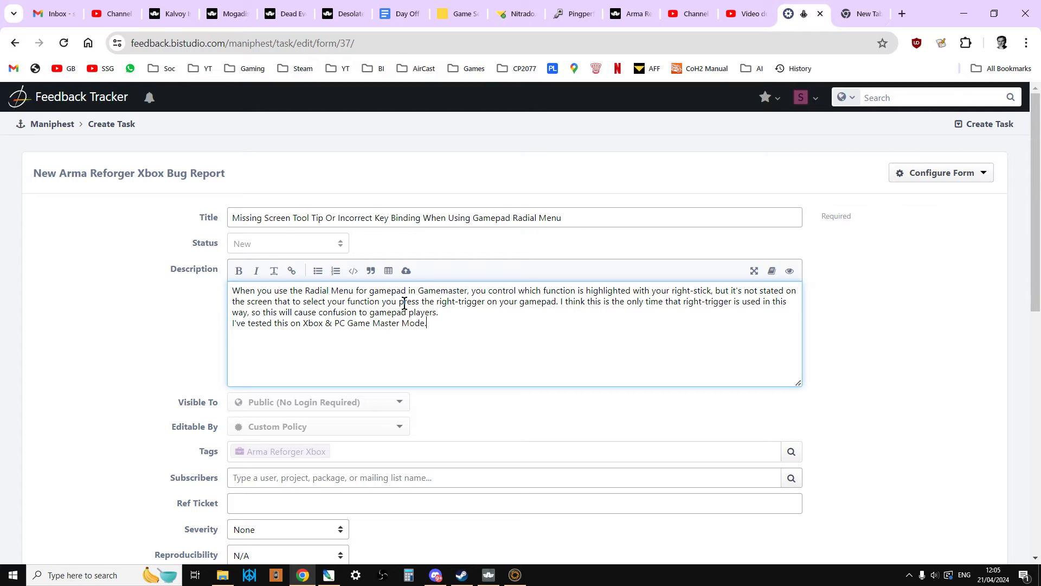
# - Begin a new description line with "It's probably best just to add an on-sceen tool-tip that says"
pyautogui.write('It')
pyautogui.press('BackSpace')
pyautogui.press('BackSpace')
pyautogui.write('It#')
pyautogui.write("'s")
pyautogui.write('proab')
pyautogui.press('BackSpace')
pyautogui.press('BackSpace')
pyautogui.write('bably best just to add a')
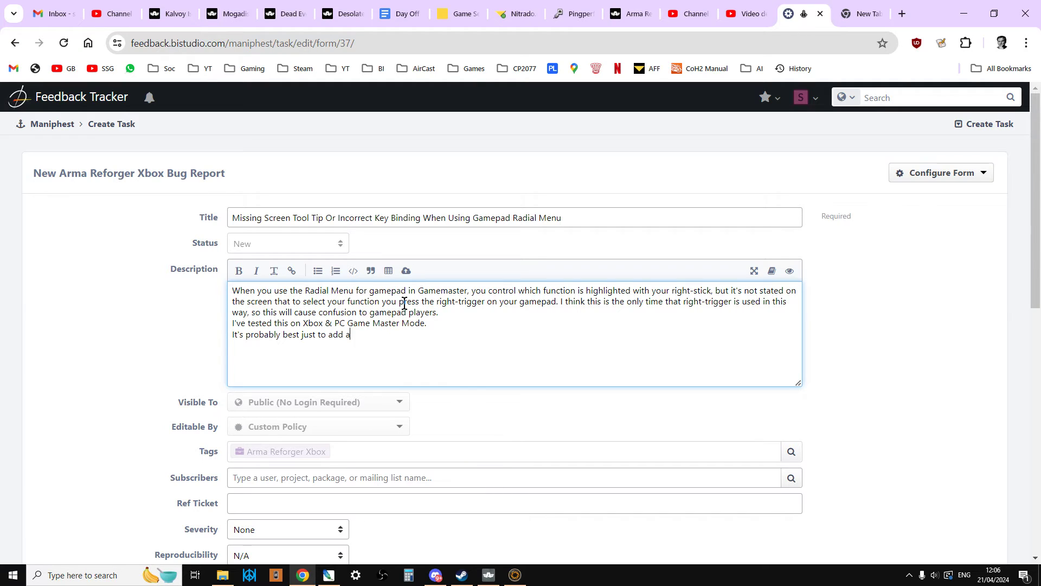
pyautogui.write('n on-sceen tool-tip that says ')
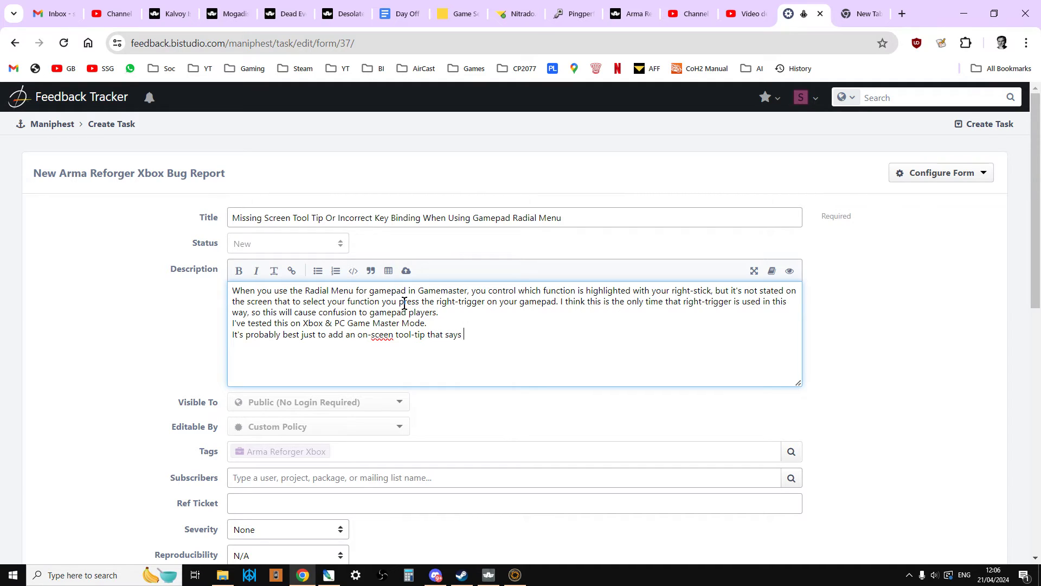
# - Continue the line: "press RT to select" rather than change the stick function to the left stick and change the select function to X or A buttons
pyautogui.write('"press RT to select" rather than')
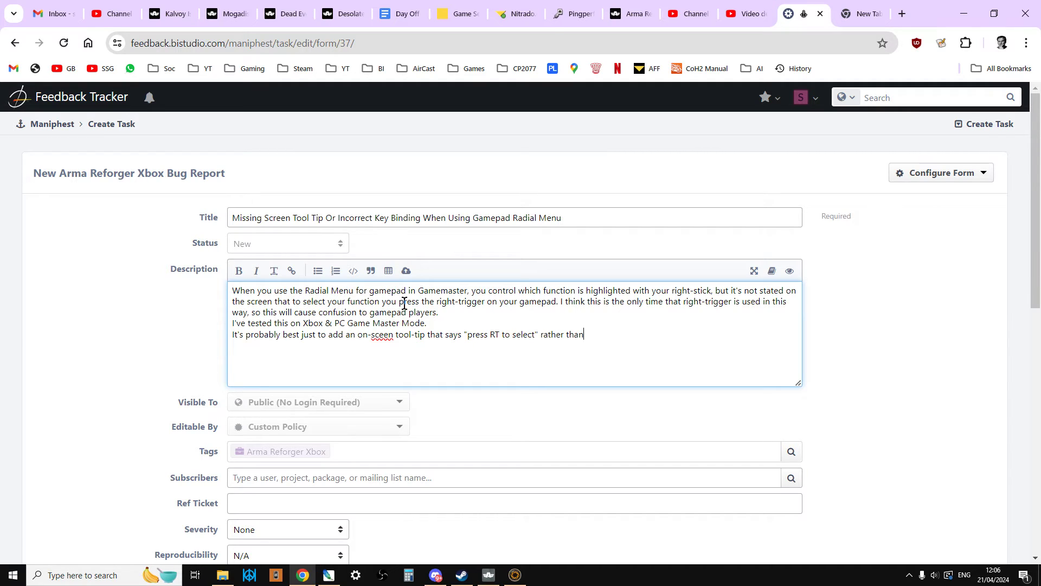
pyautogui.write(' change the')
pyautogui.write('stick function to the ')
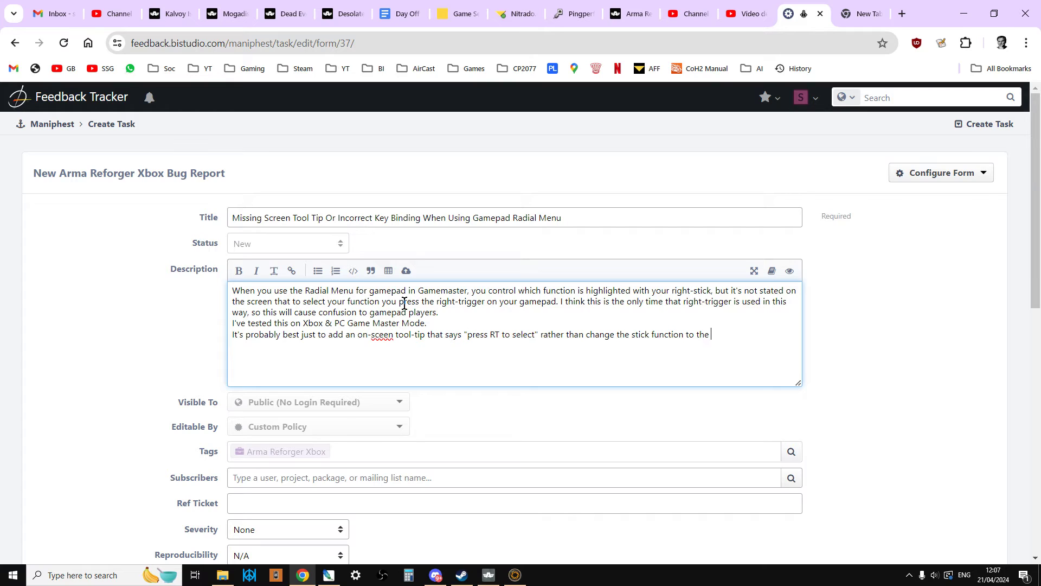
pyautogui.write('left stick and change the select')
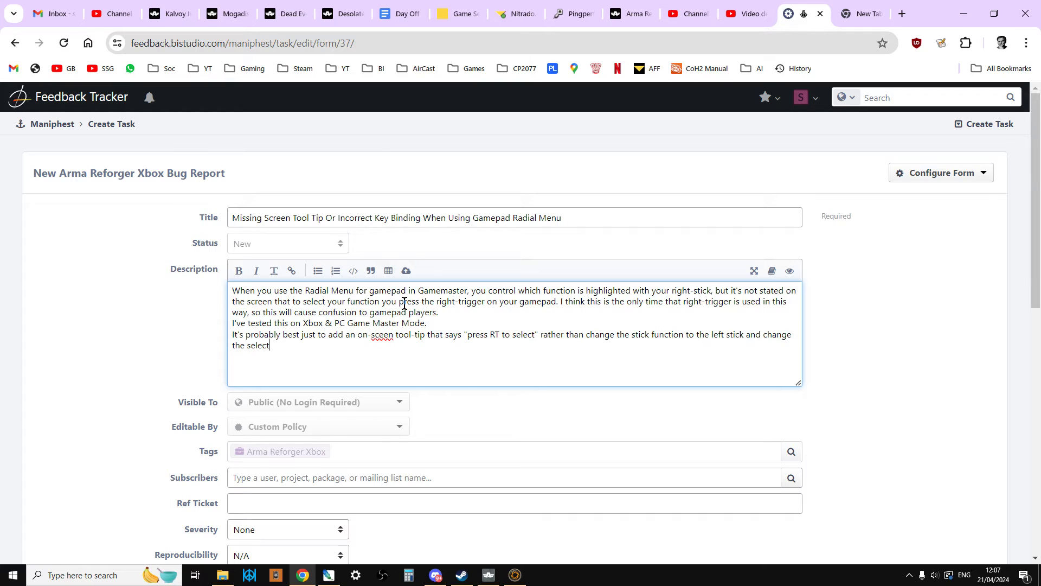
pyautogui.write(' function to X or A buttons.')
# - Correct the misspelled "on-sceen" to "on-screen" in the description and return to the end of the text
pyautogui.click(378, 336)
pyautogui.write('r')
pyautogui.click(395, 347)
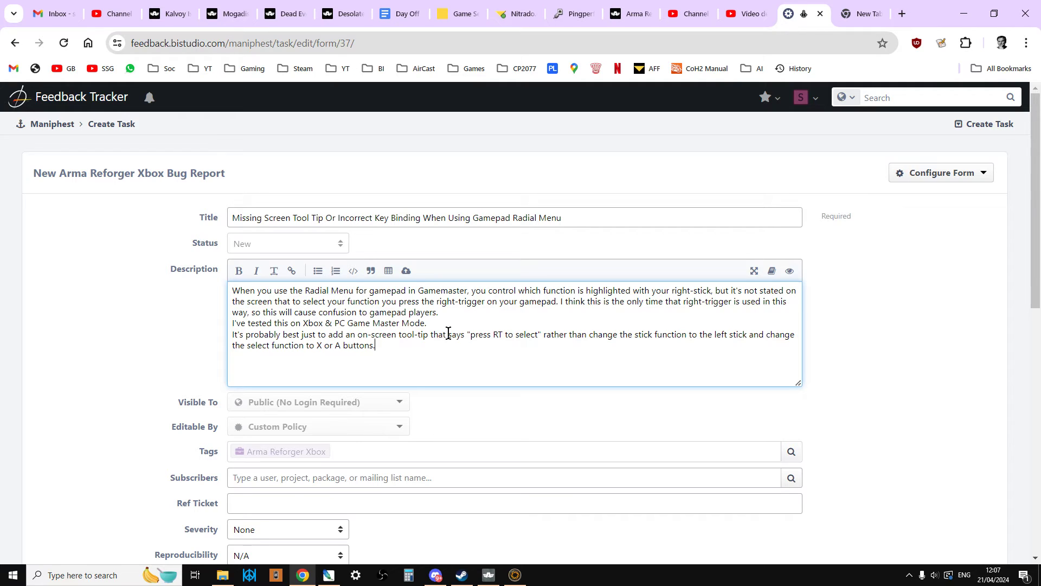
# - Switch to the Arma Reforger Game Master sessions and examine the on-screen prompts around the gamepad radial menu
pyautogui.click(515, 575)
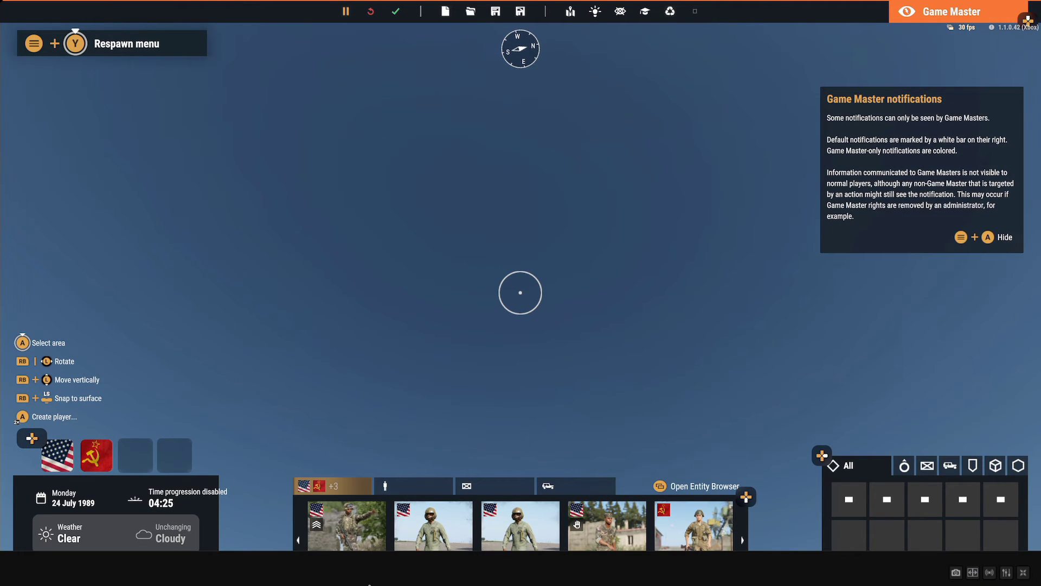
pyautogui.hotkey('alt', 'Tab')
pyautogui.click(491, 573)
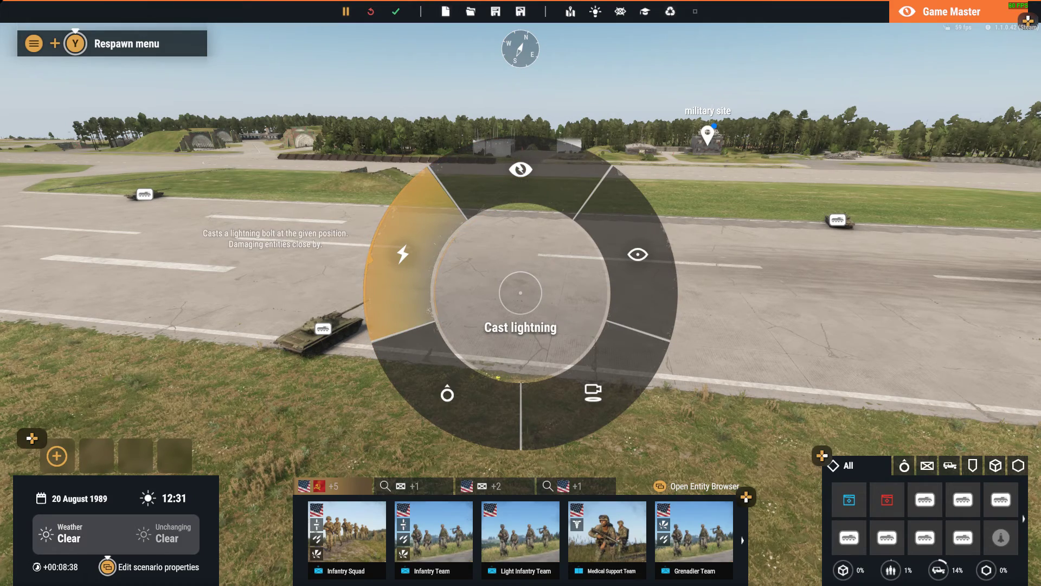
pyautogui.click(520, 293)
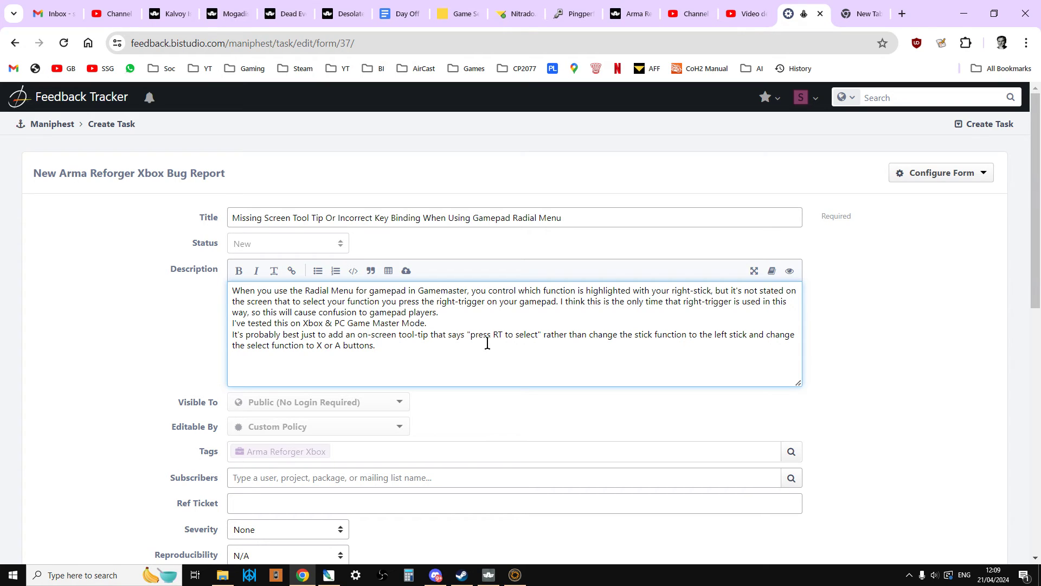
# - Add a "Thanks" sign-off with the author's first name to the description, and a line reading "Here's a video showing it in action:"
pyautogui.press('Return')
pyautogui.write('Thanks, Rob.')
pyautogui.press('Return')
pyautogui.write("Here's a video showing it in ")
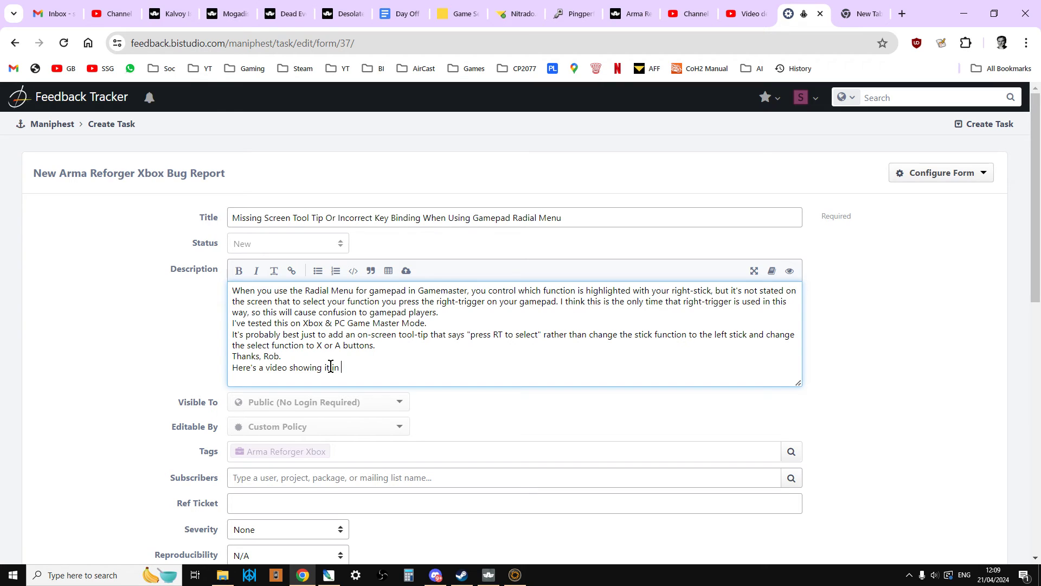
pyautogui.write('action:')
# - Copy the unlisted tool-tip video's link from YouTube Studio and paste it at the end of the bug report description
pyautogui.click(690, 14)
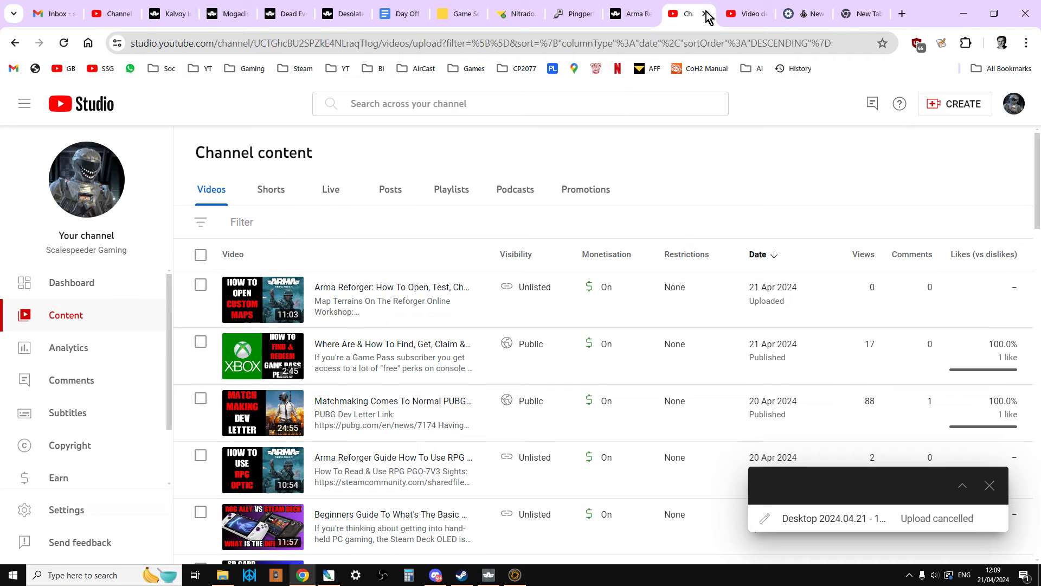
pyautogui.click(733, 14)
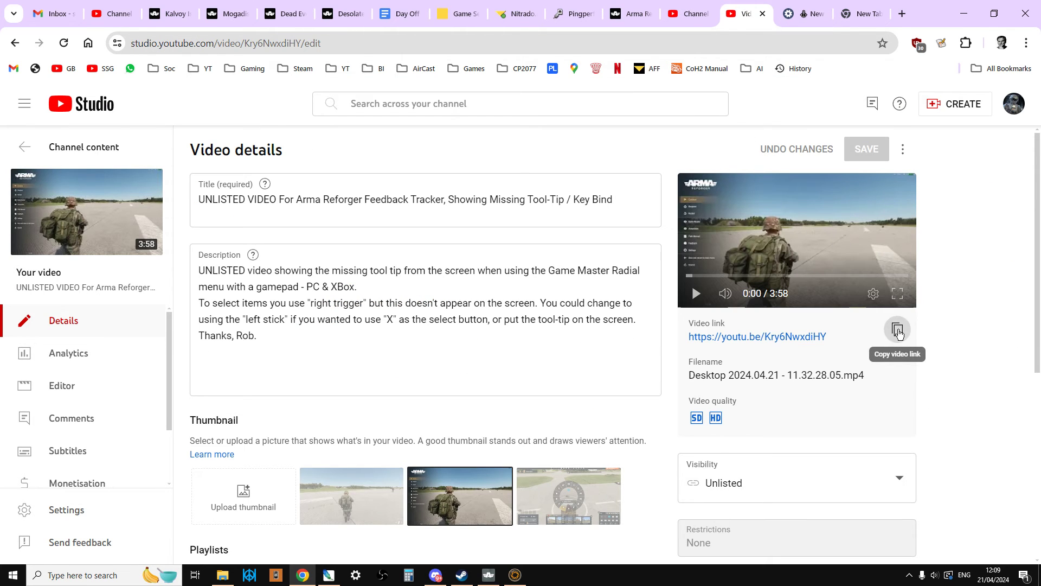
pyautogui.click(897, 330)
pyautogui.click(856, 14)
pyautogui.click(792, 19)
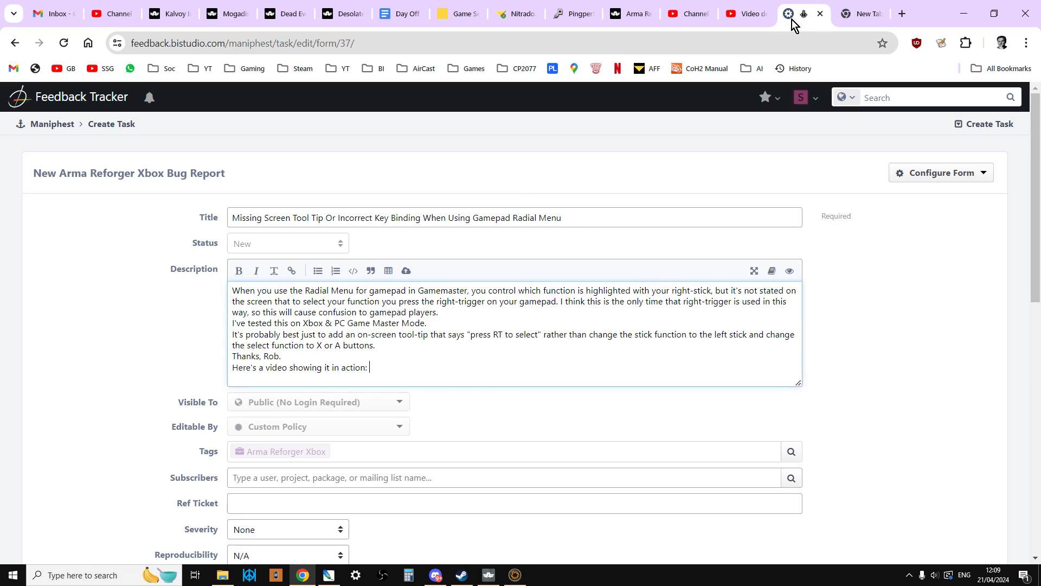
pyautogui.hotkey('ctrl', 'v')
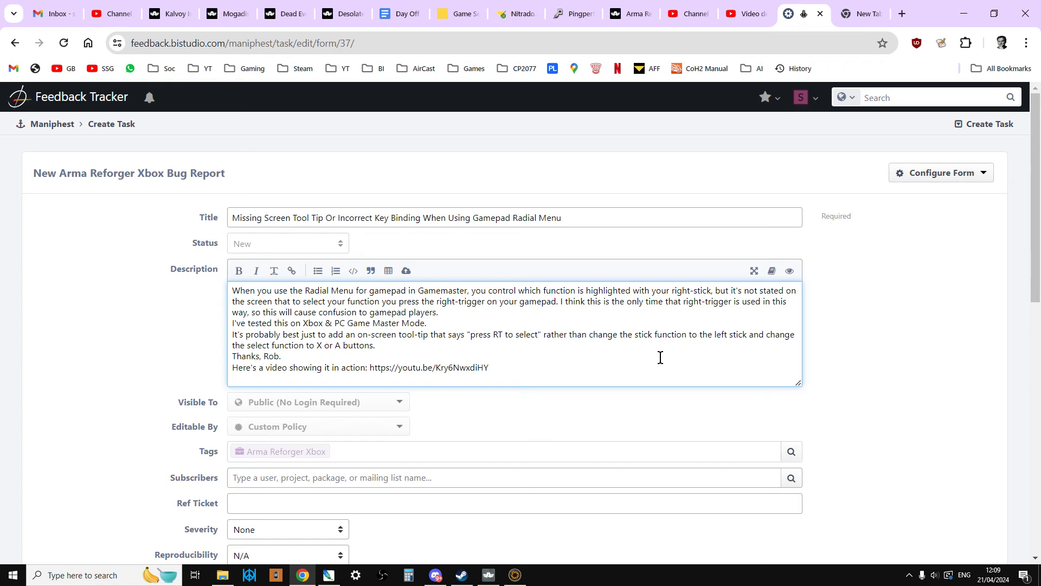
# - Set the bug report's severity to Feature
pyautogui.scroll(-3, 584, 385)
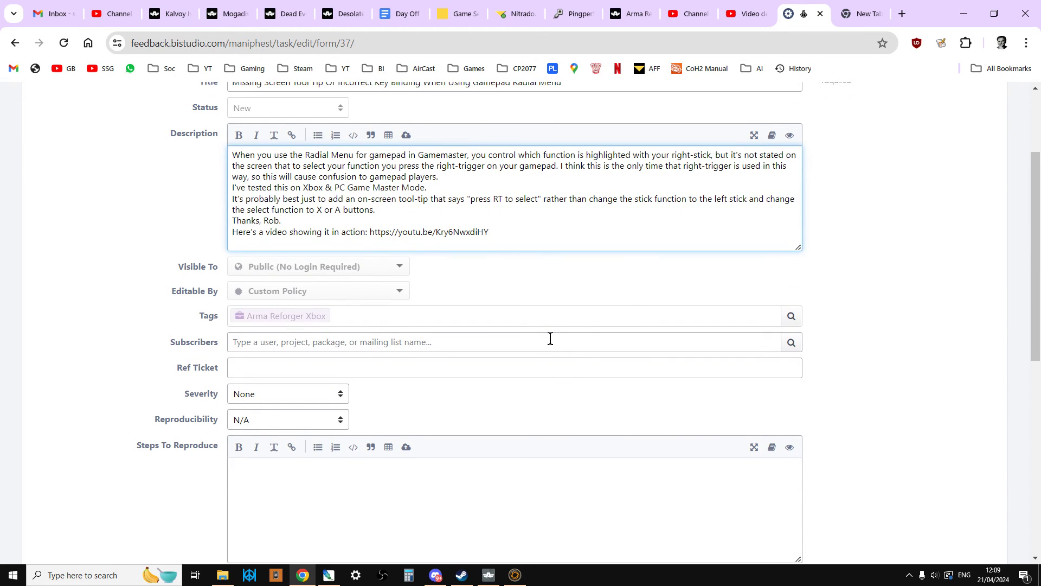
pyautogui.scroll(-1, 379, 271)
pyautogui.click(309, 331)
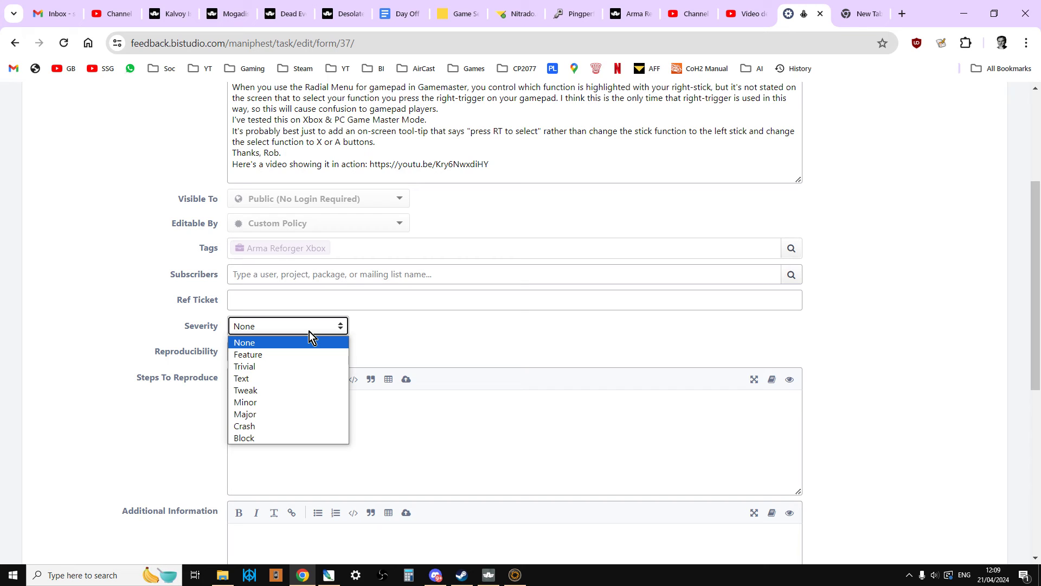
pyautogui.click(295, 354)
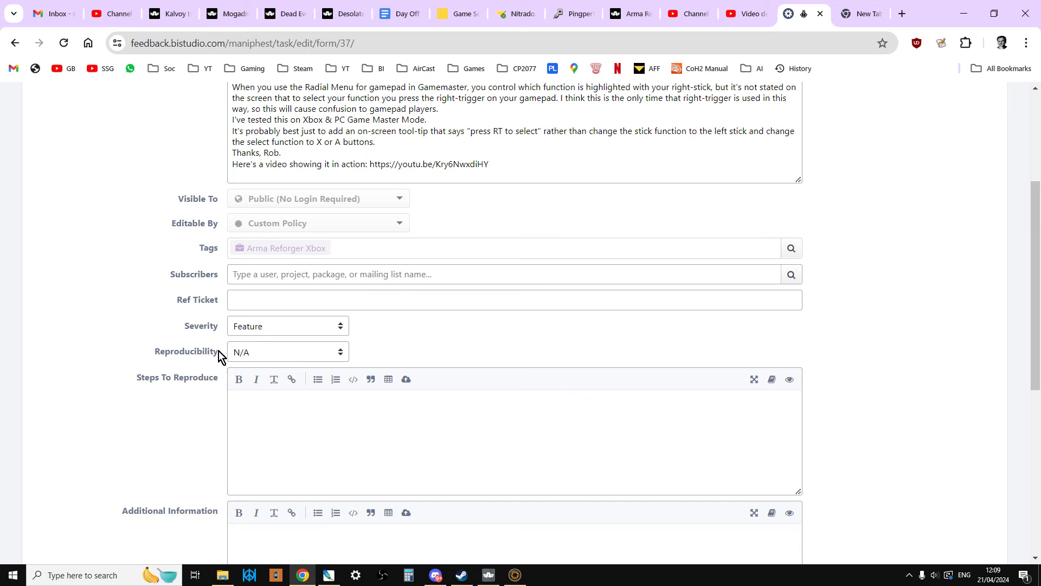
# - Review the remaining form fields and the description preview, and submit the report as a new task
pyautogui.scroll(1, 193, 431)
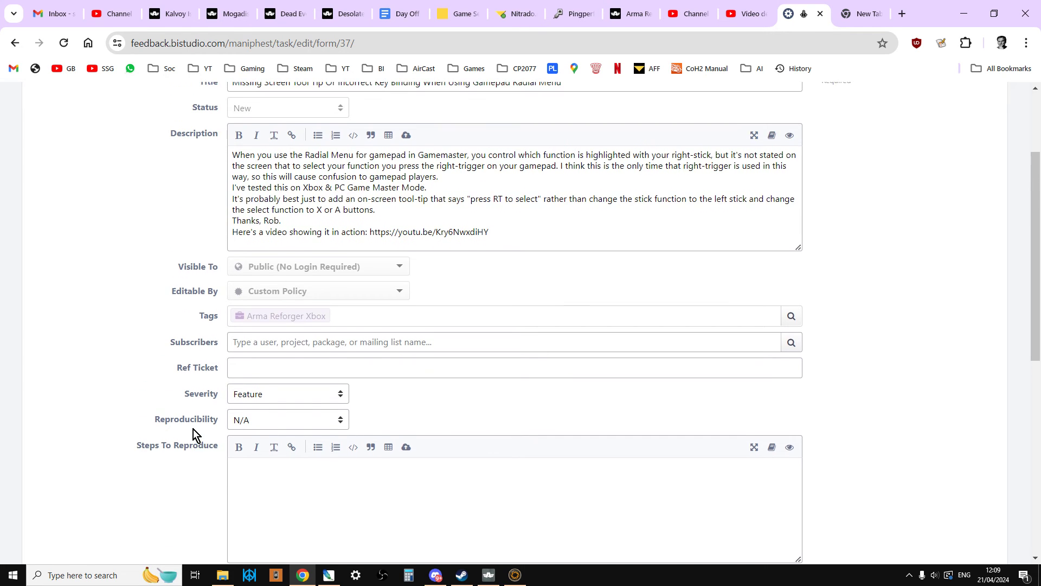
pyautogui.scroll(-5, 226, 353)
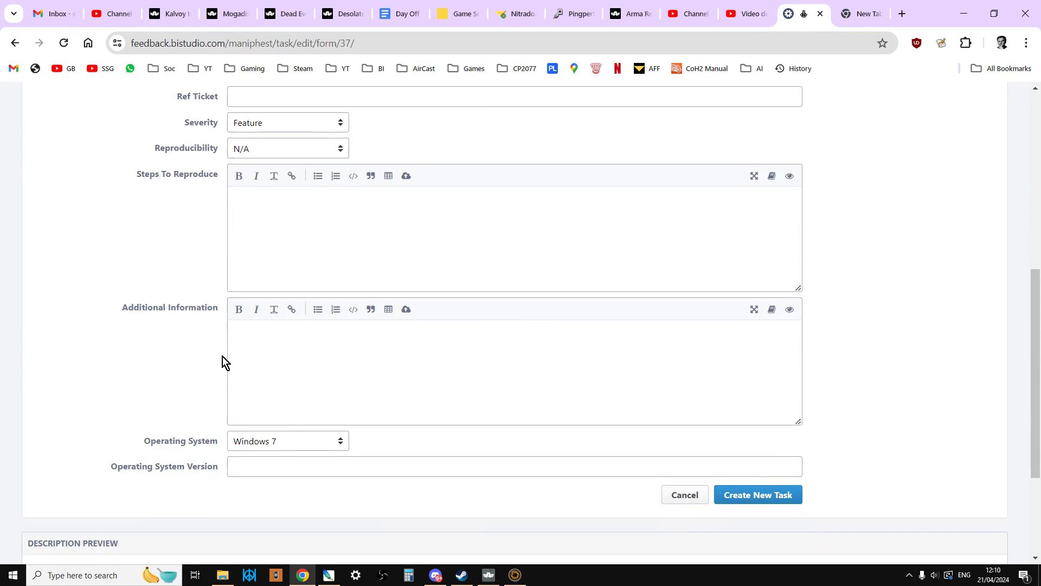
pyautogui.scroll(-1, 210, 400)
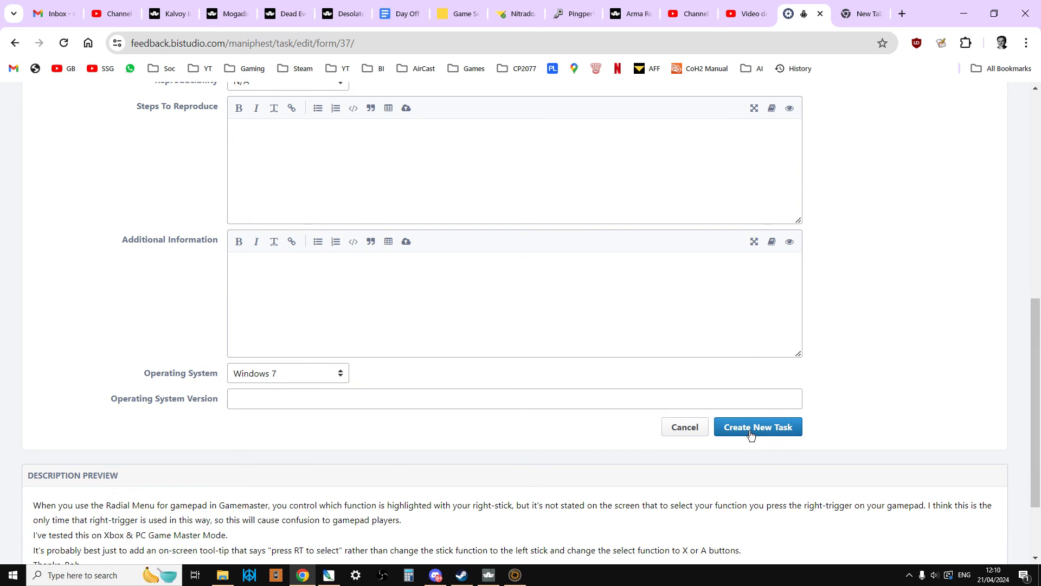
pyautogui.scroll(-2, 450, 421)
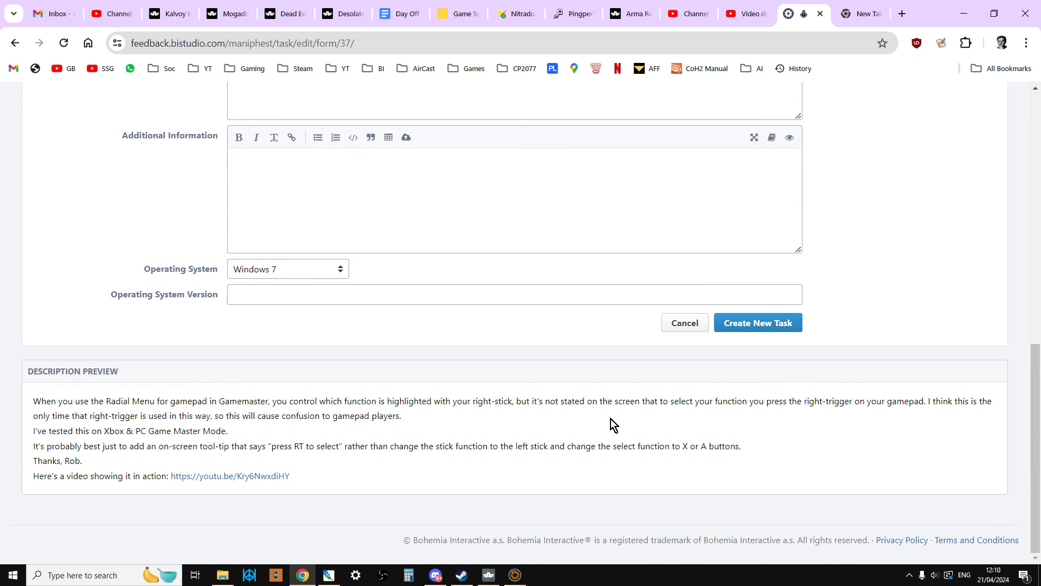
pyautogui.click(748, 328)
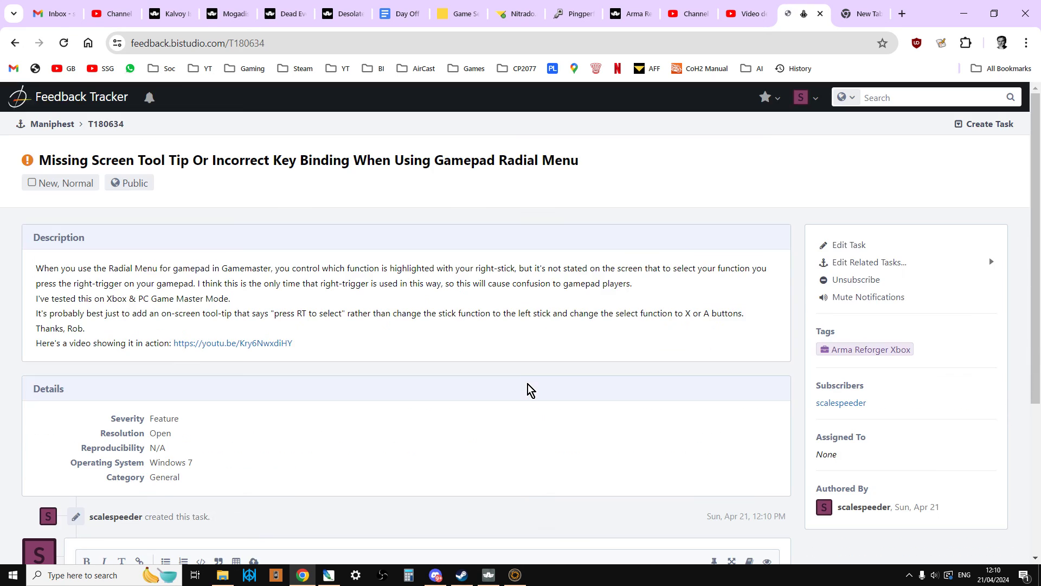
# - Check the video link in the created task by opening it, and return to the task page
pyautogui.scroll(-1, 435, 342)
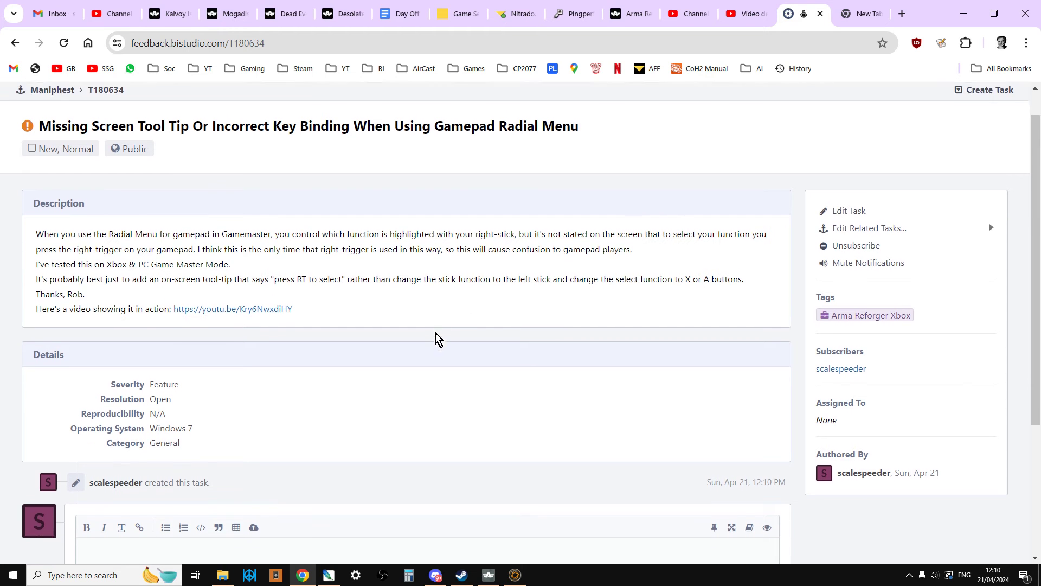
pyautogui.click(249, 276)
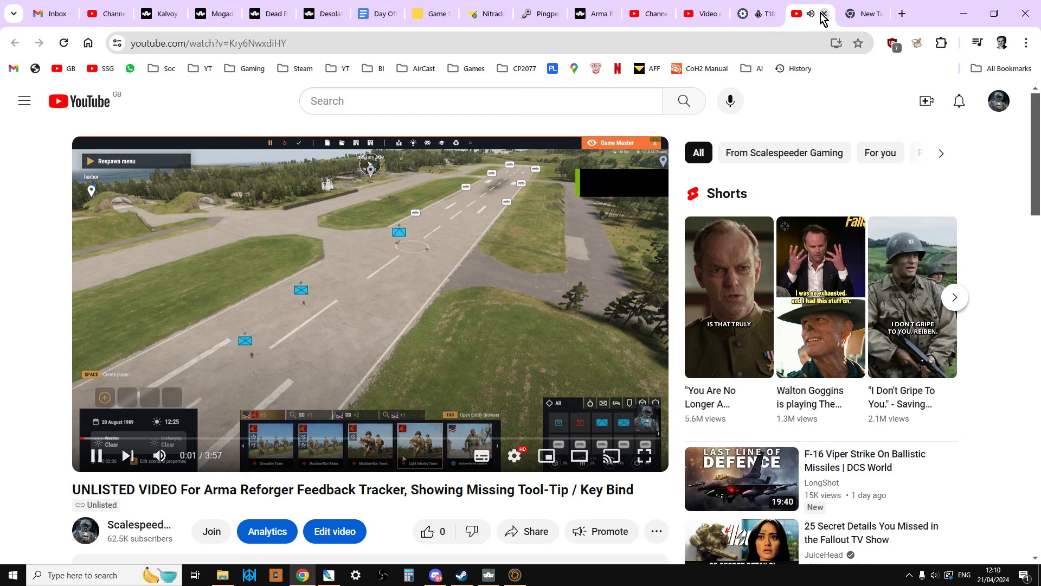
pyautogui.click(824, 14)
pyautogui.scroll(1, 508, 305)
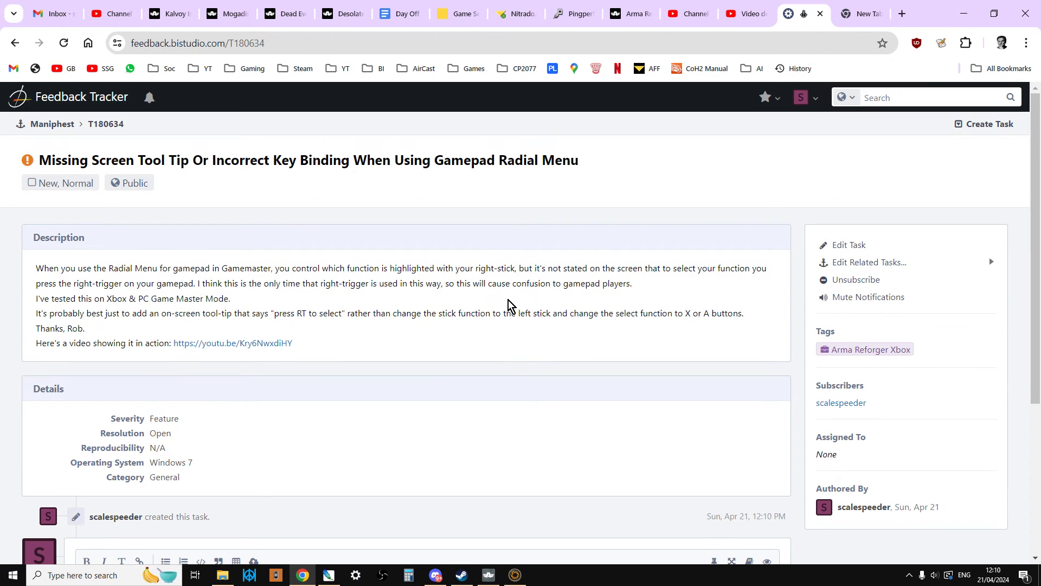